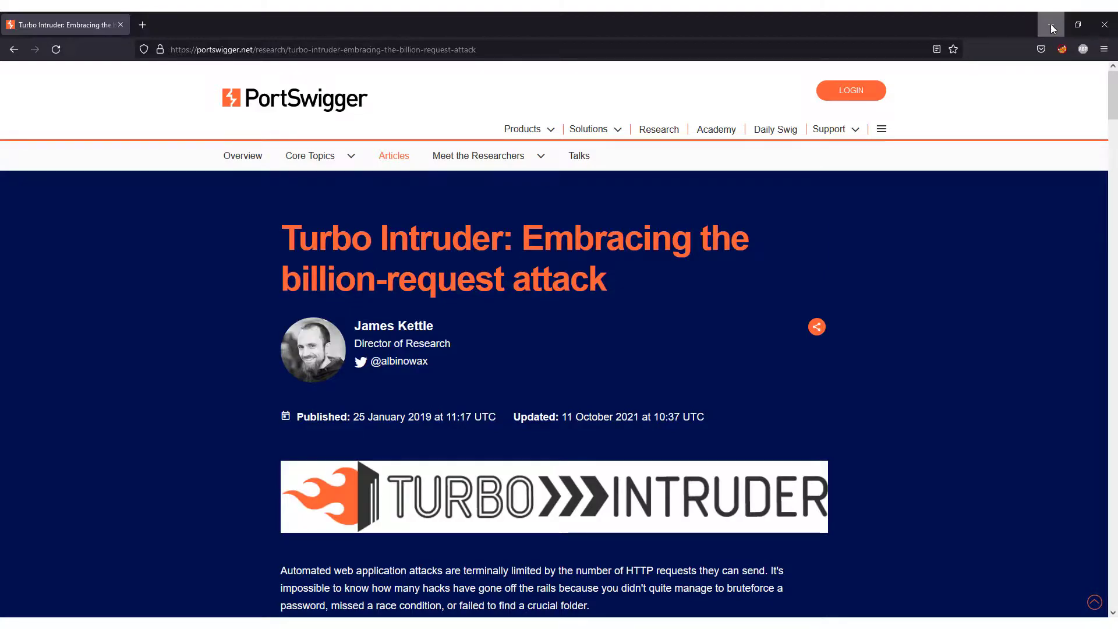
- Switch from the browser to Burp Suite and start the project with the Burp defaults configuration
left_click(1052, 26)
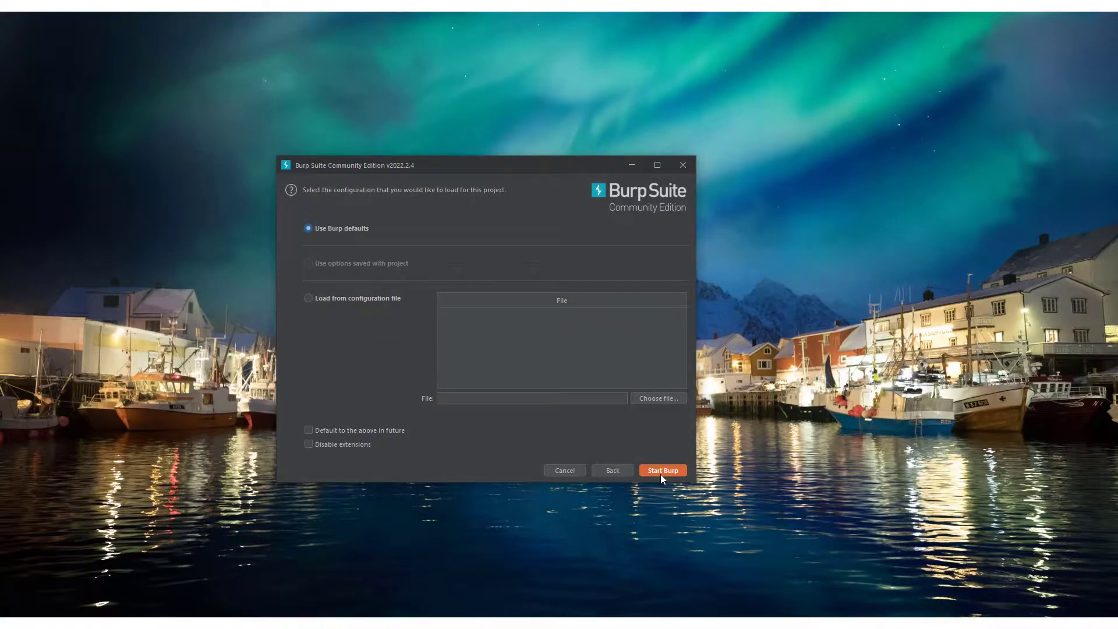
left_click(661, 471)
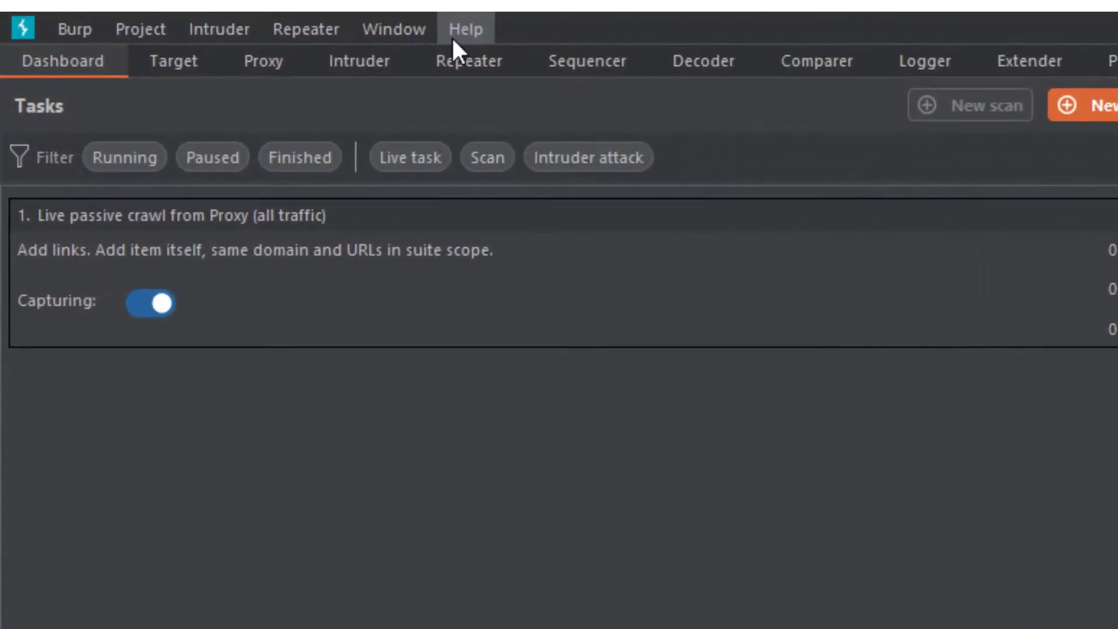
- Check the Burp Suite version and build in the About information and dismiss it
left_click(455, 35)
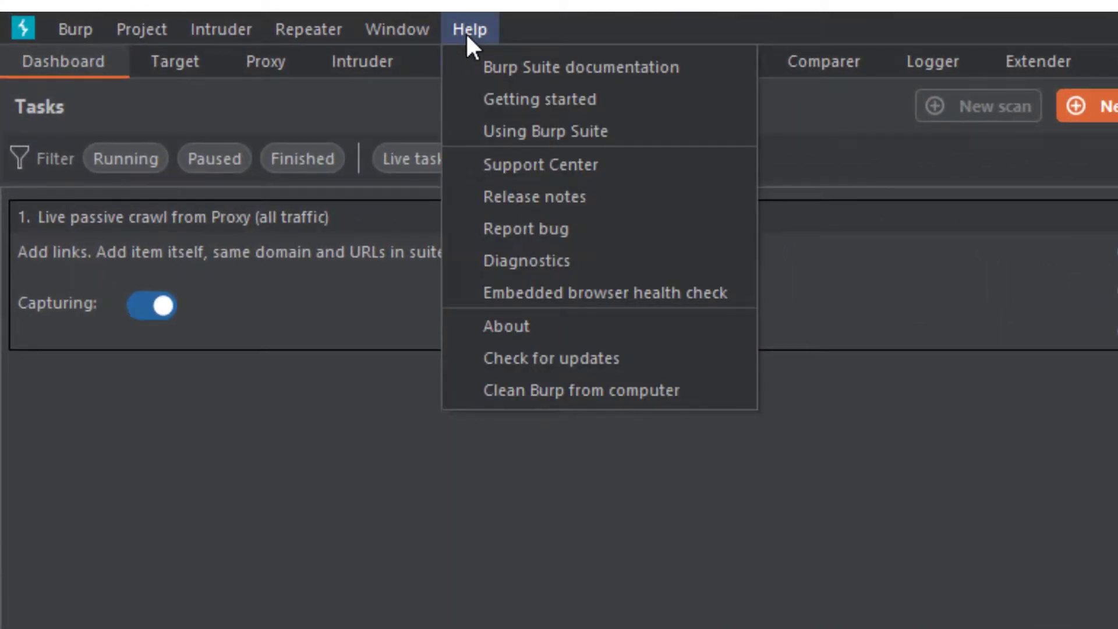
left_click(657, 325)
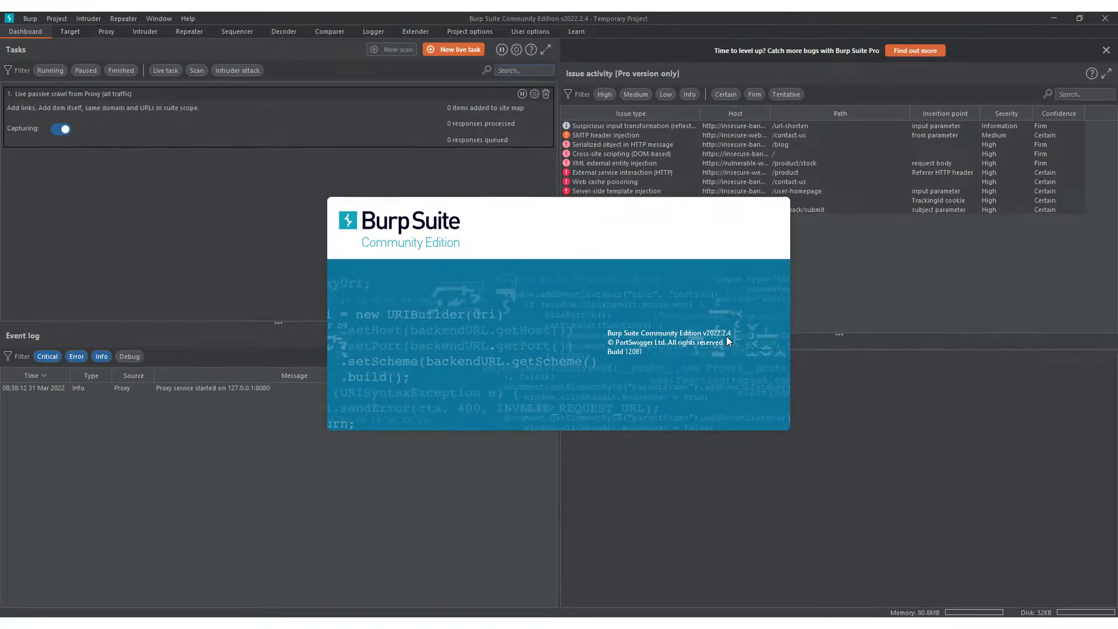
left_click(725, 336)
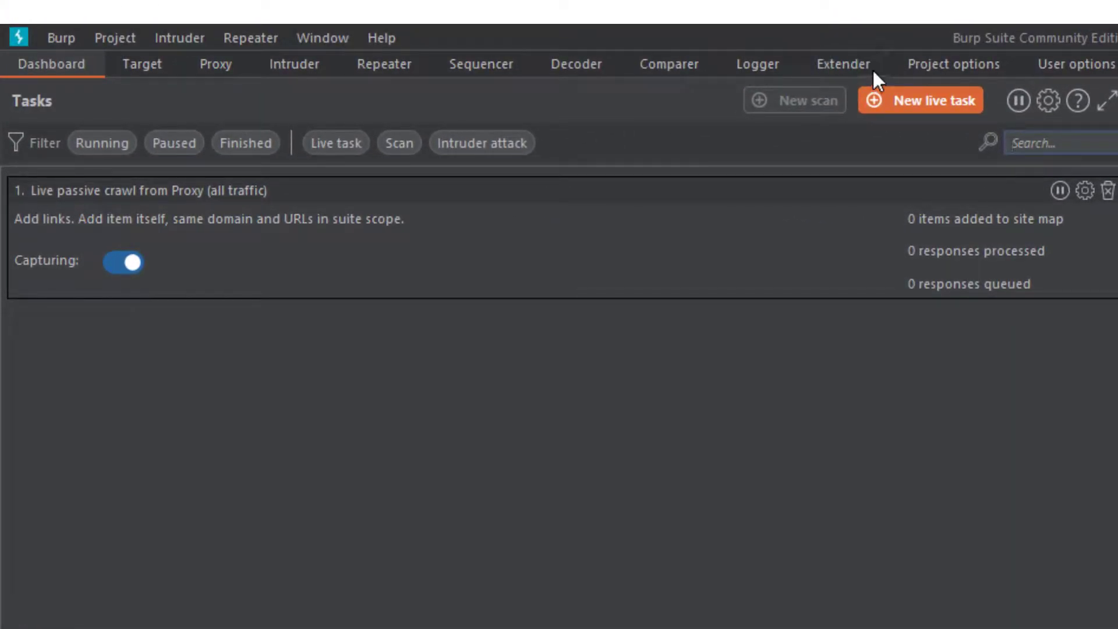
- Find the Turbo Intruder extension in the BApp Store and install it
left_click(872, 62)
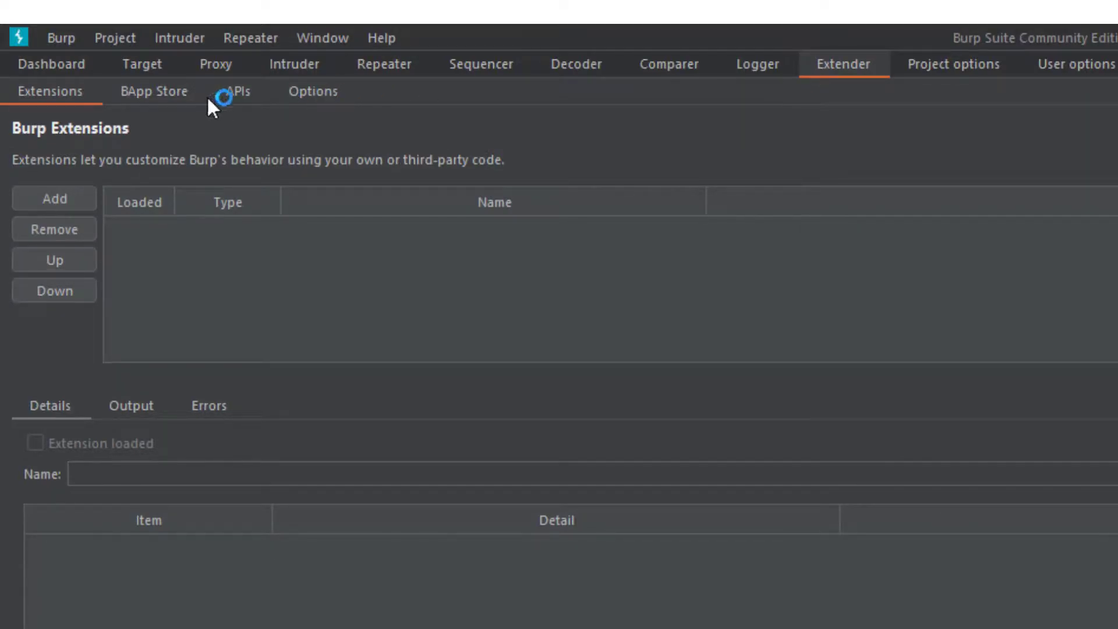
left_click(169, 94)
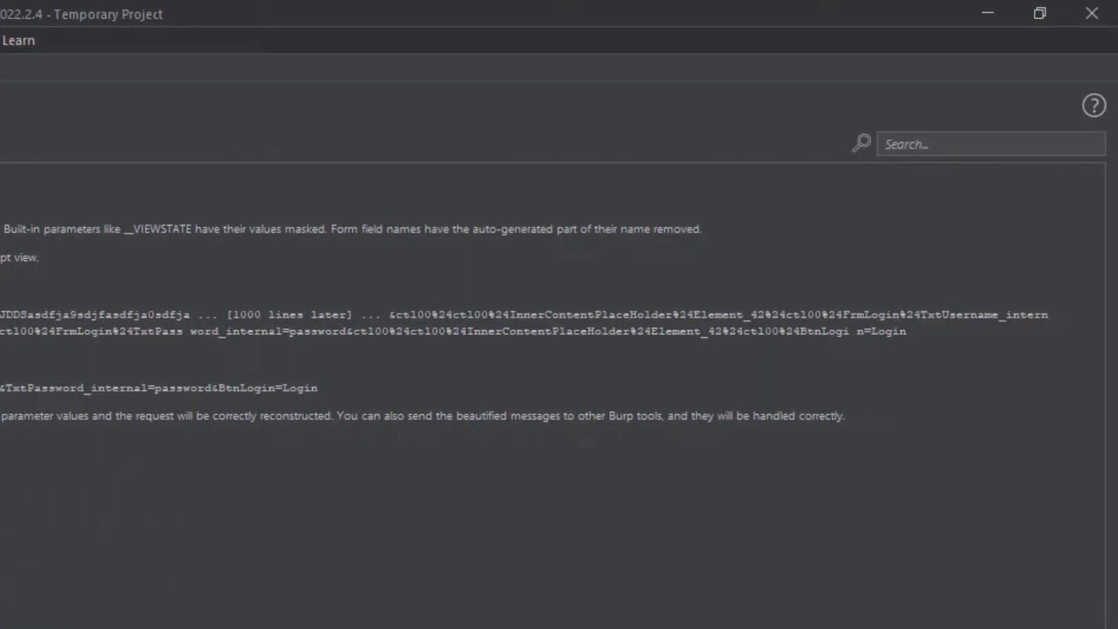
left_click(952, 139)
type("turbo intru")
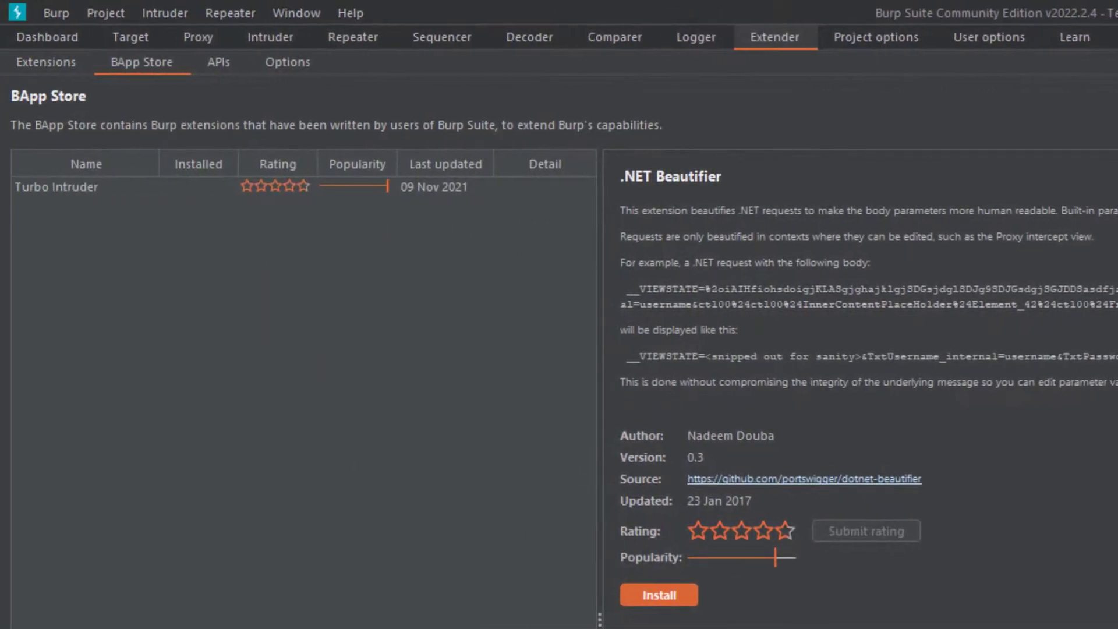
left_click(105, 187)
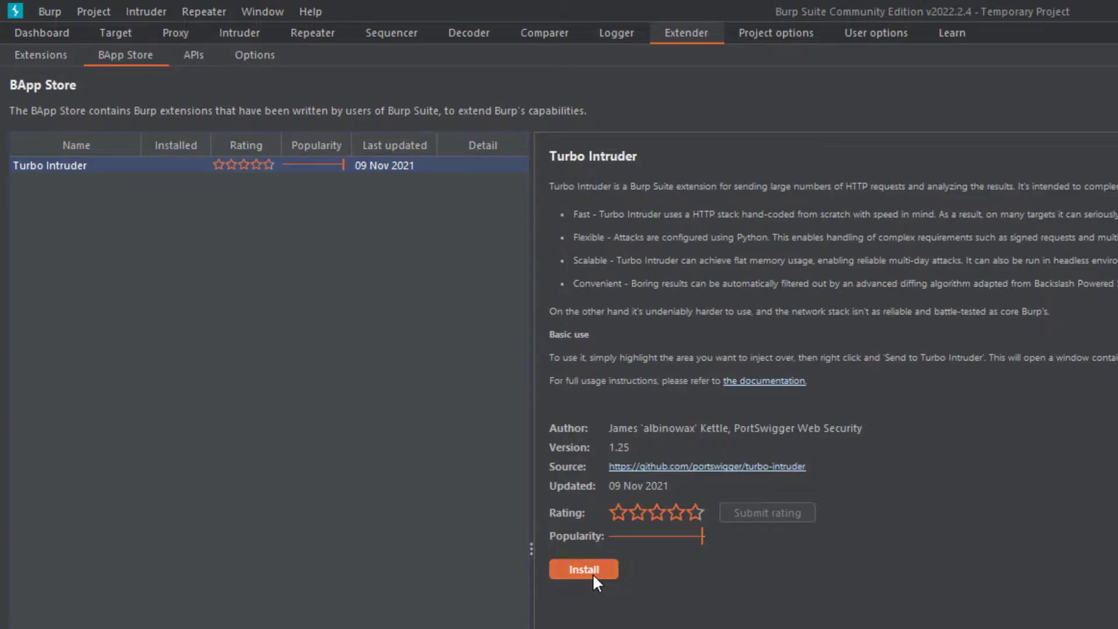
left_click(592, 572)
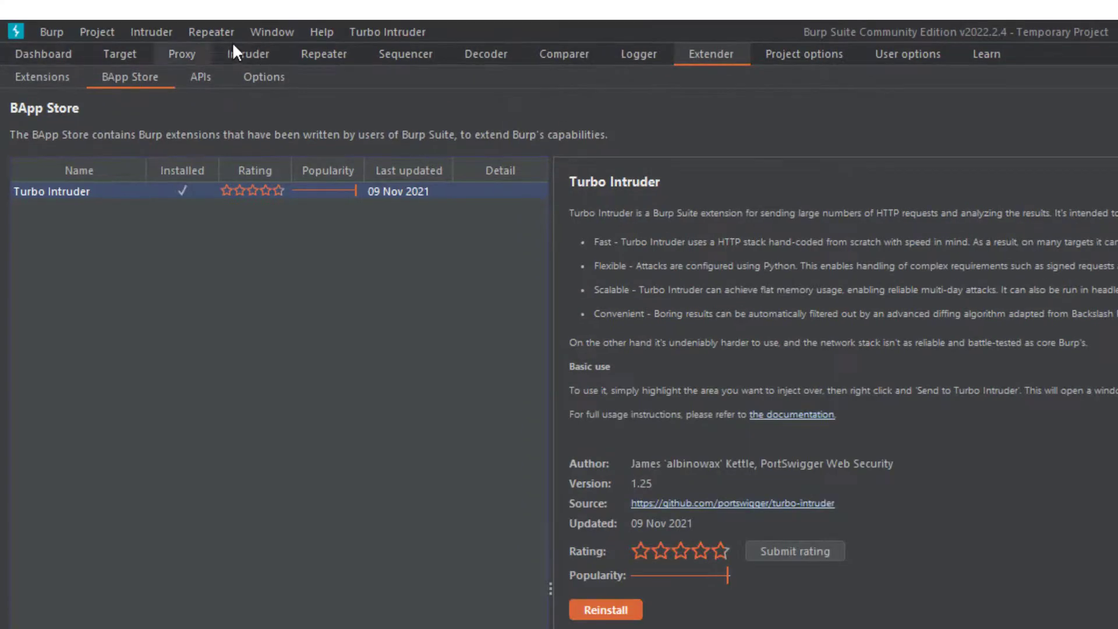
- Check the Turbo Intruder settings dialog and read the "Built-in wordlists" section of the PortSwigger article in the browser
left_click(420, 35)
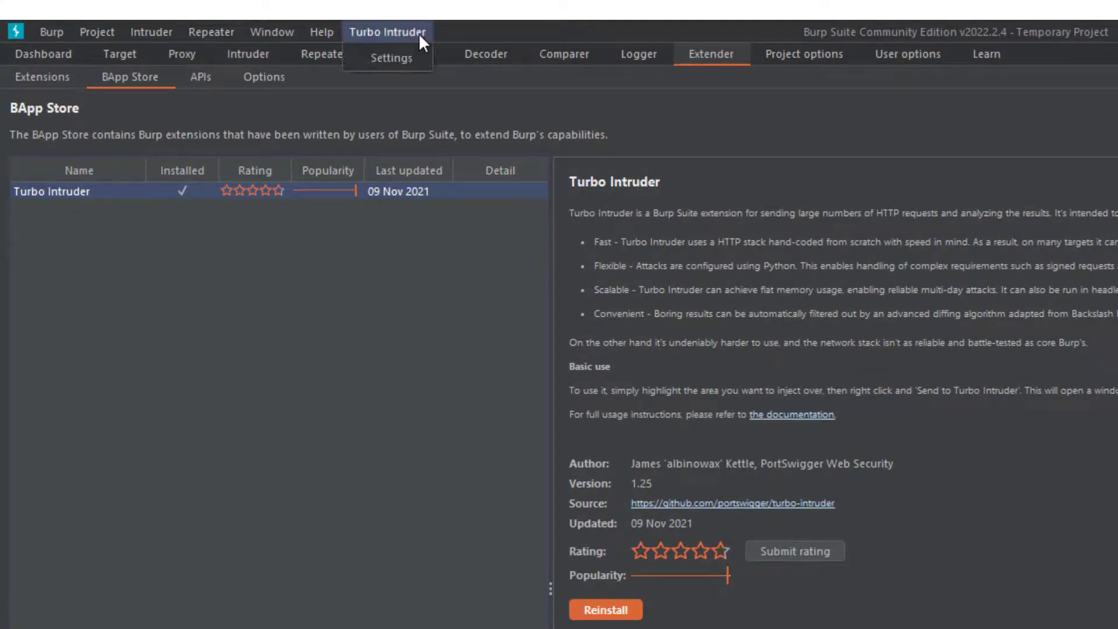
left_click(390, 59)
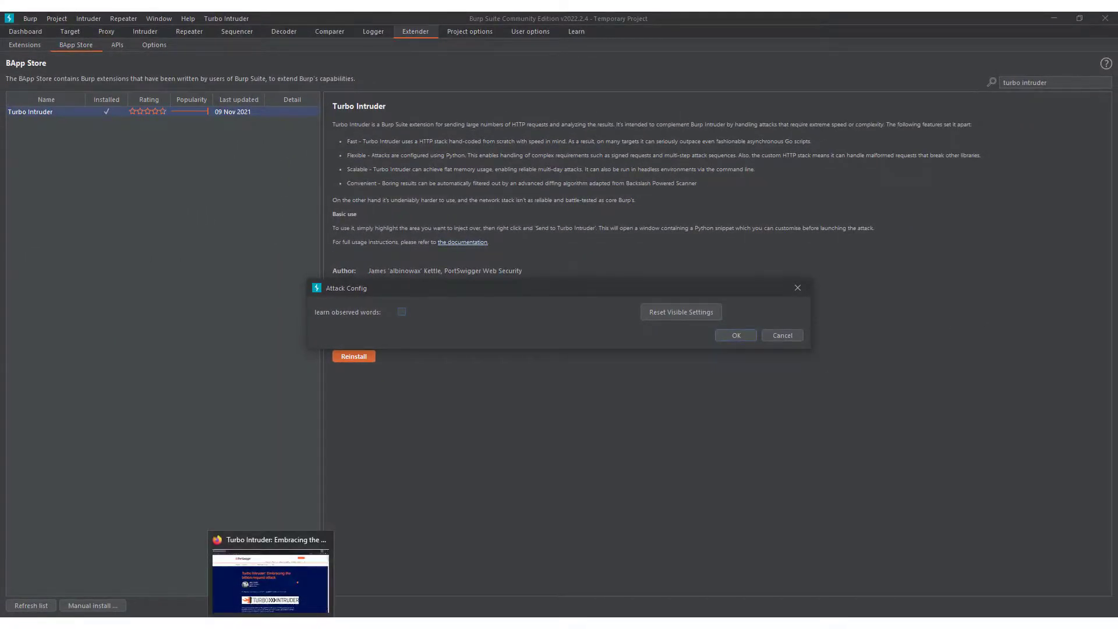
left_click(270, 623)
left_click_drag(1106, 96, 1097, 413)
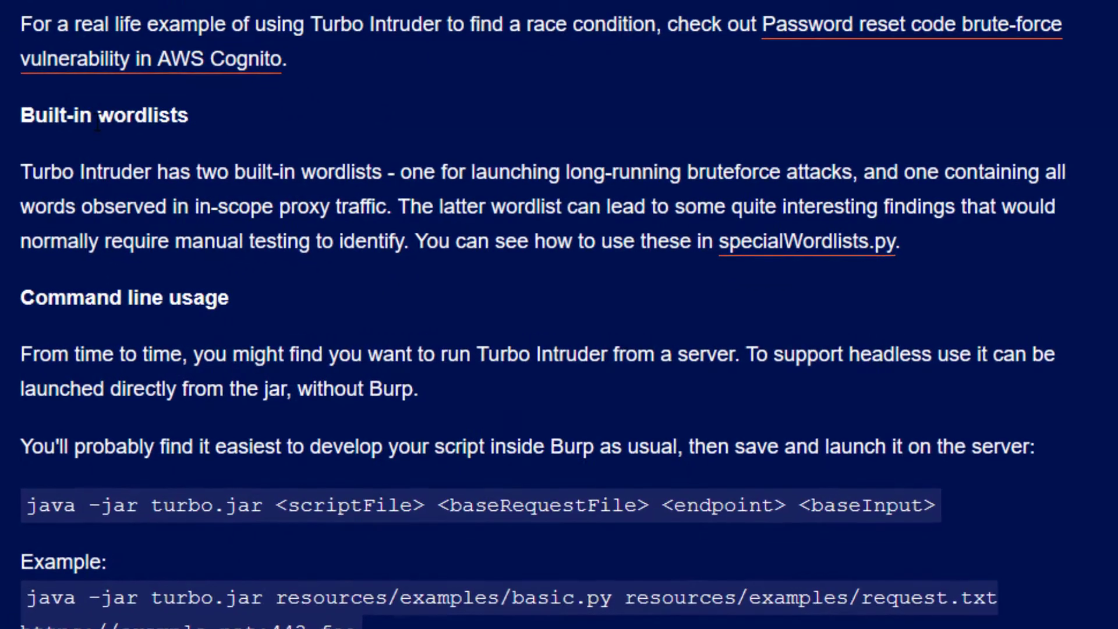
triple_click(312, 211)
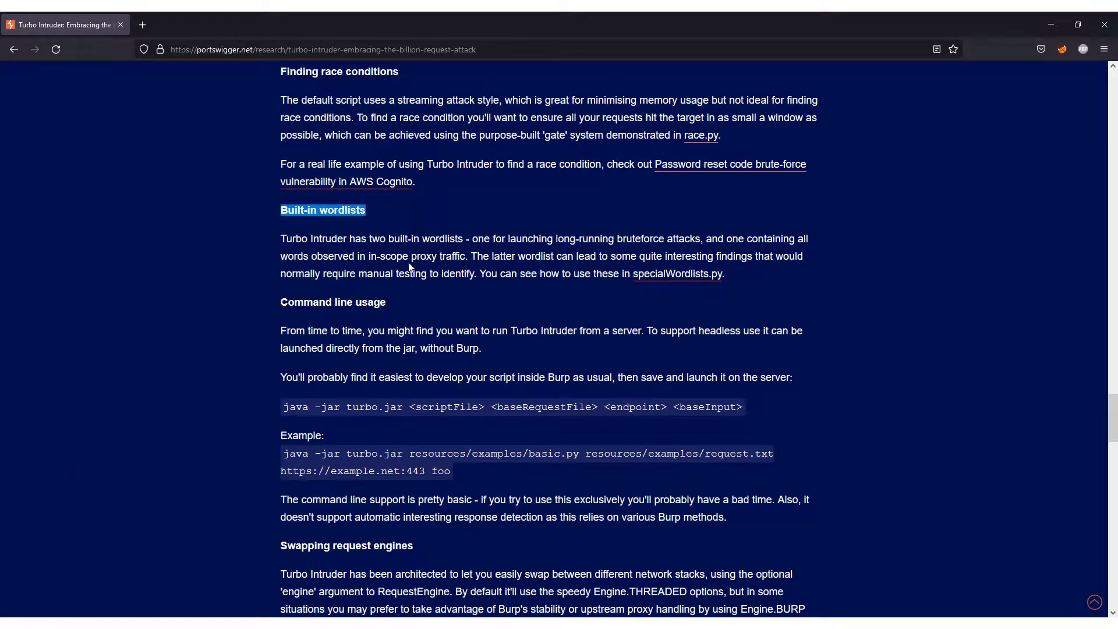
left_click(1060, 17)
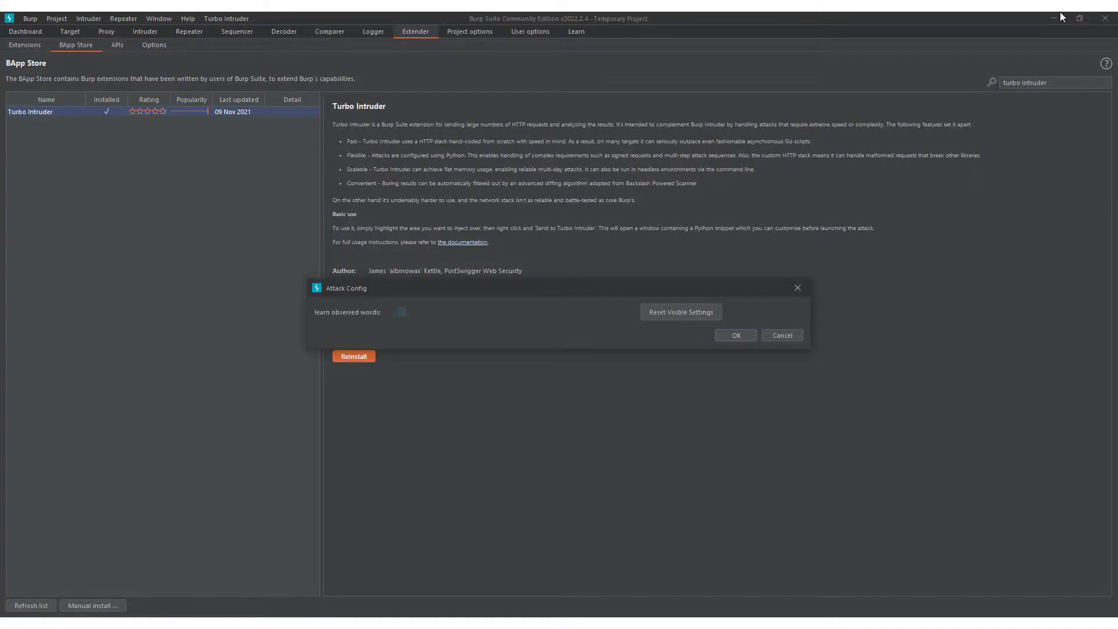
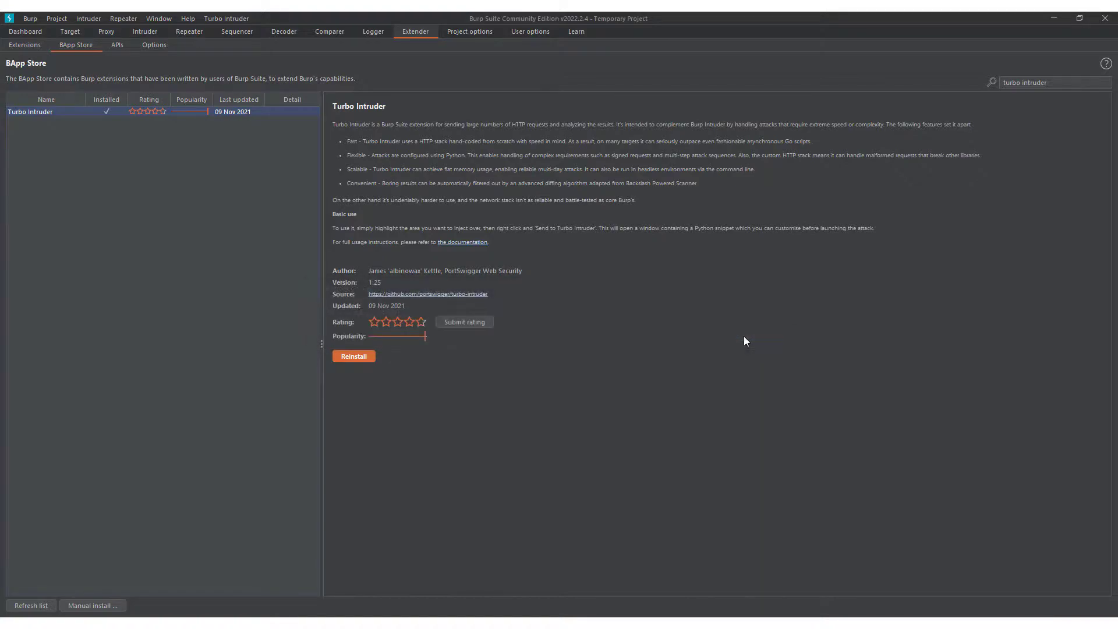
left_click(39, 32)
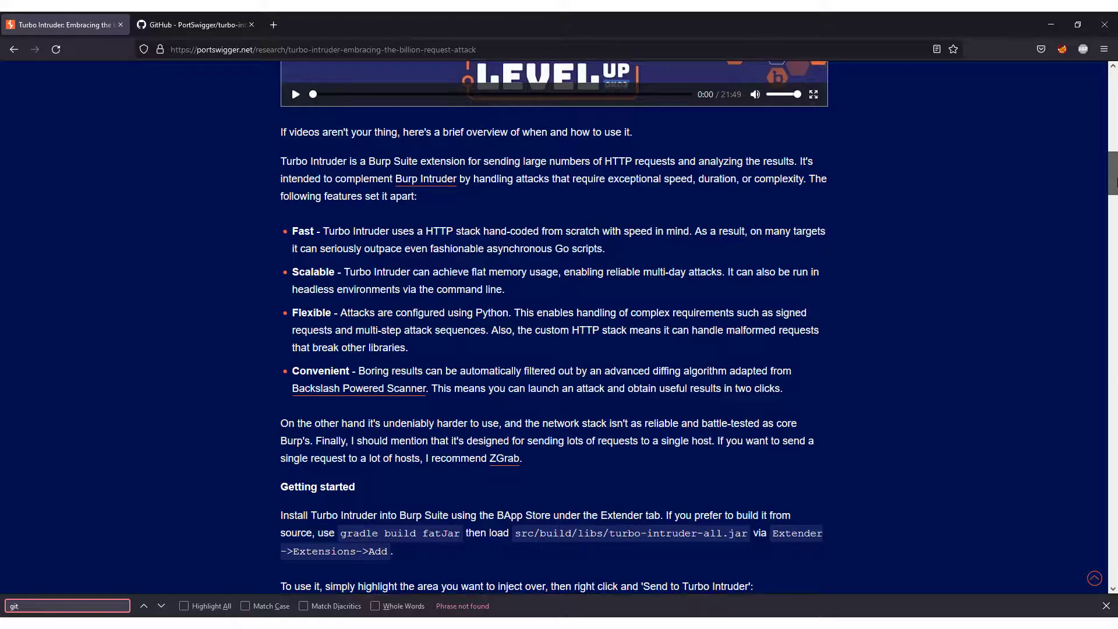
- Read the build-from-source instructions in the "Getting started" section of the Turbo Intruder article
left_click_drag(1117, 184, 1117, 216)
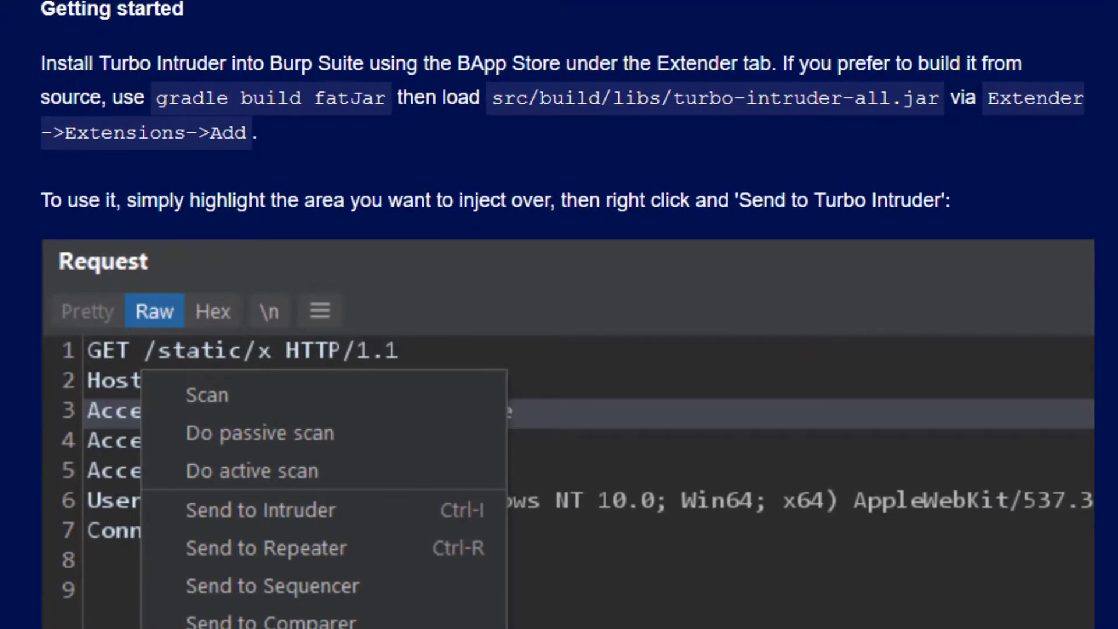
left_click_drag(782, 63, 879, 144)
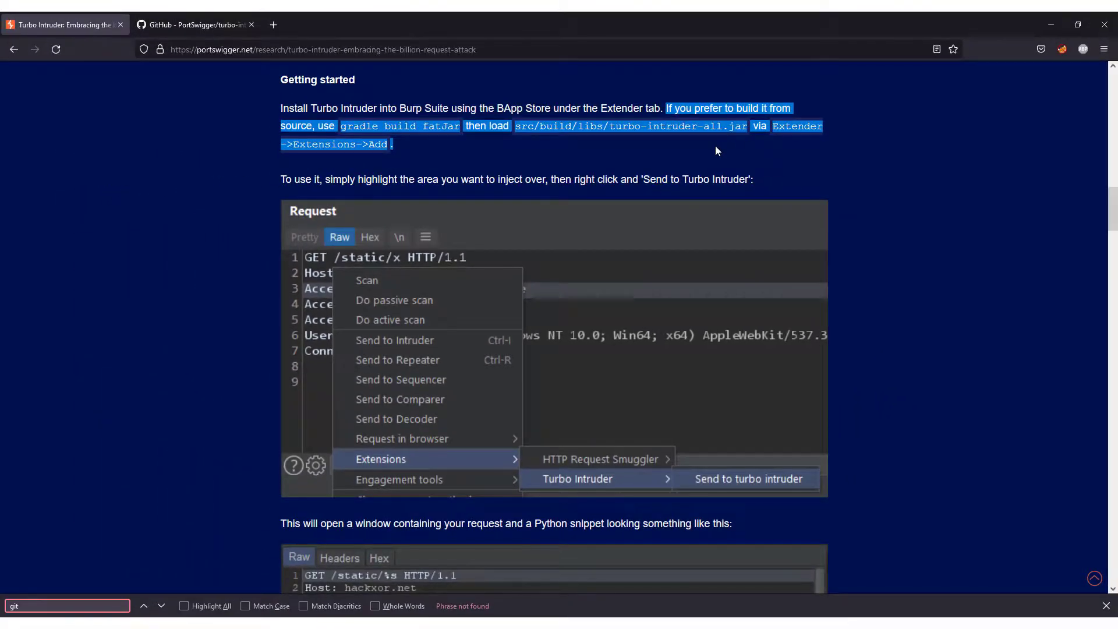
- Download the PortSwigger turbo-intruder repository from GitHub as a ZIP archive
left_click(171, 22)
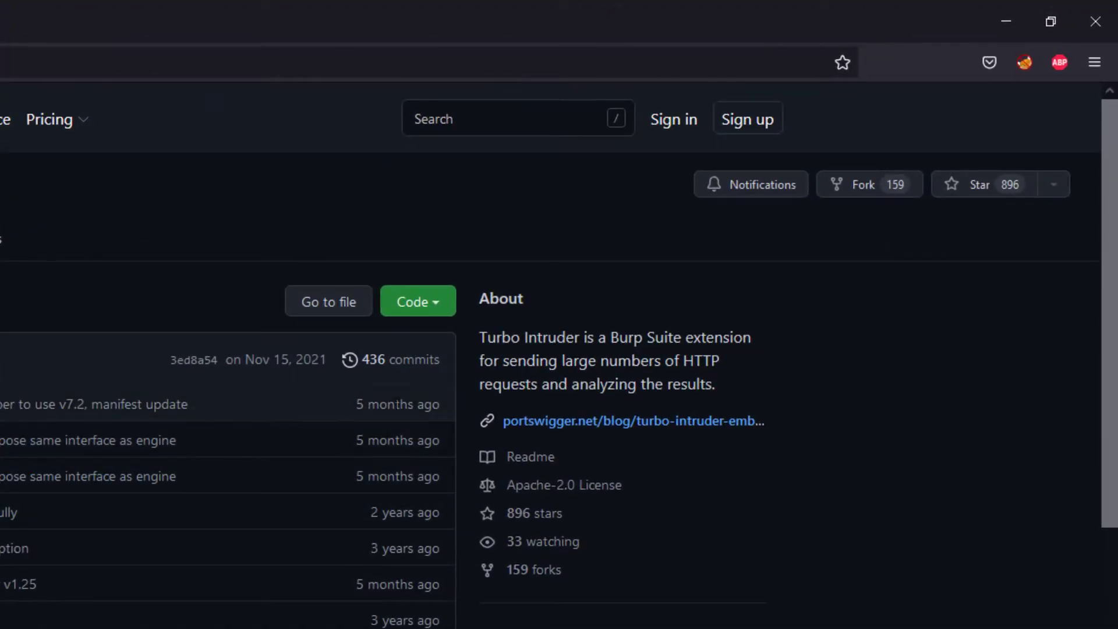
left_click(433, 309)
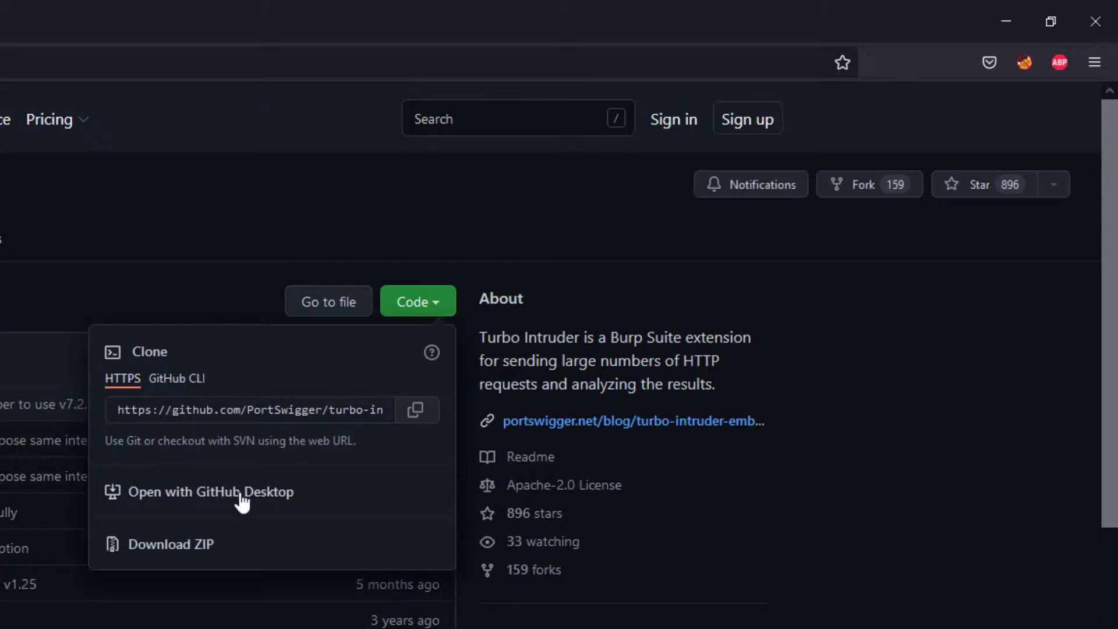
left_click(230, 544)
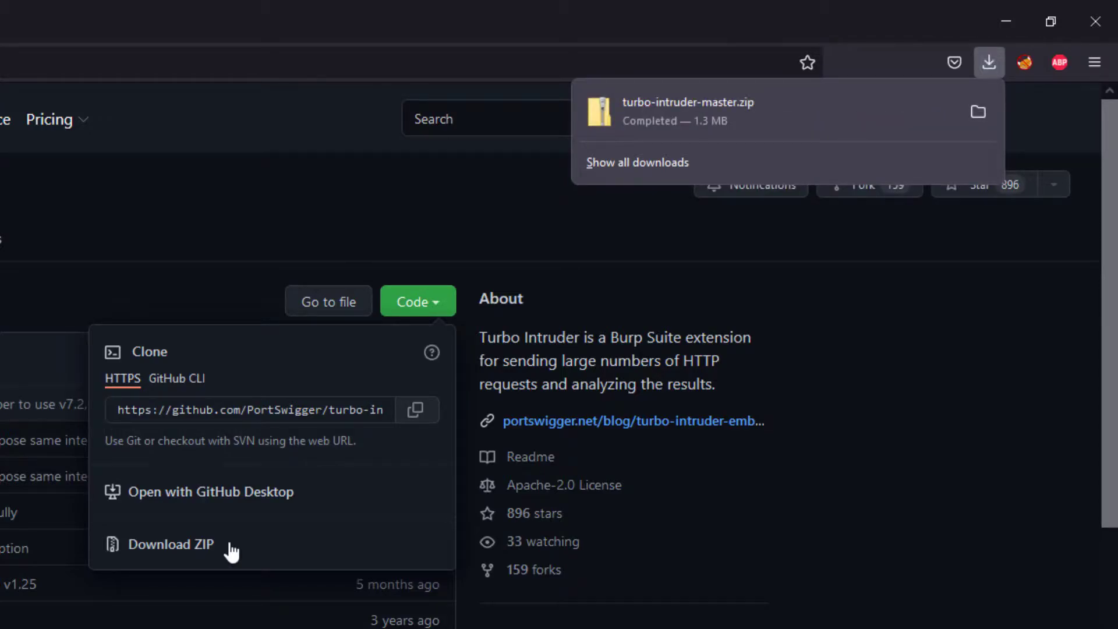
- Extract the downloaded turbo-intruder-master archive in the Downloads folder and open the nested turbo-intruder-master folder
left_click(978, 112)
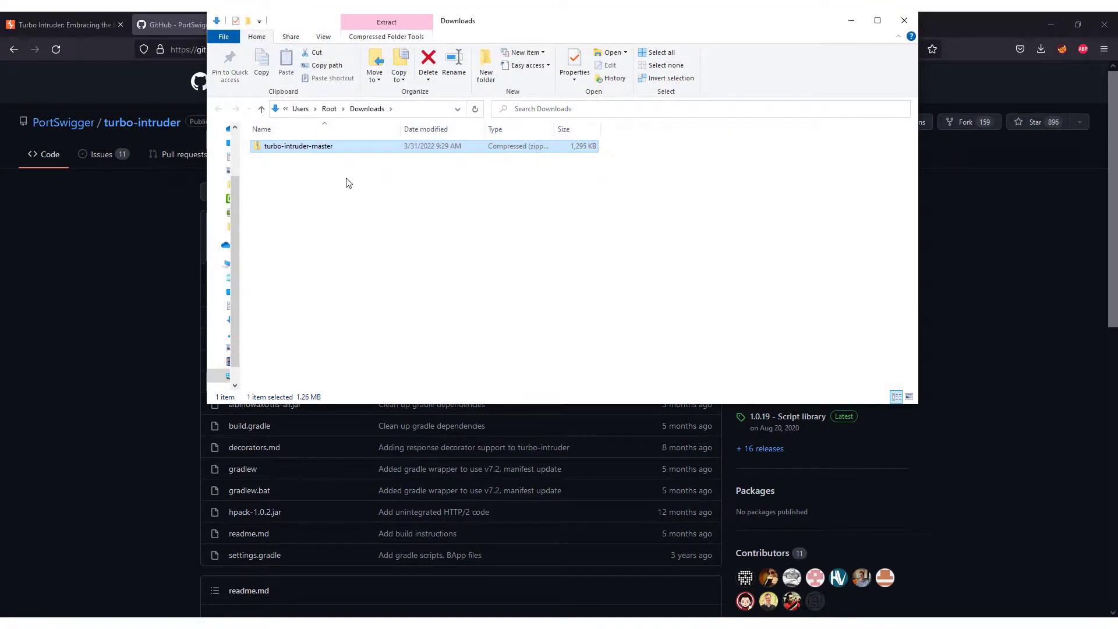
left_click_drag(538, 25, 540, 142)
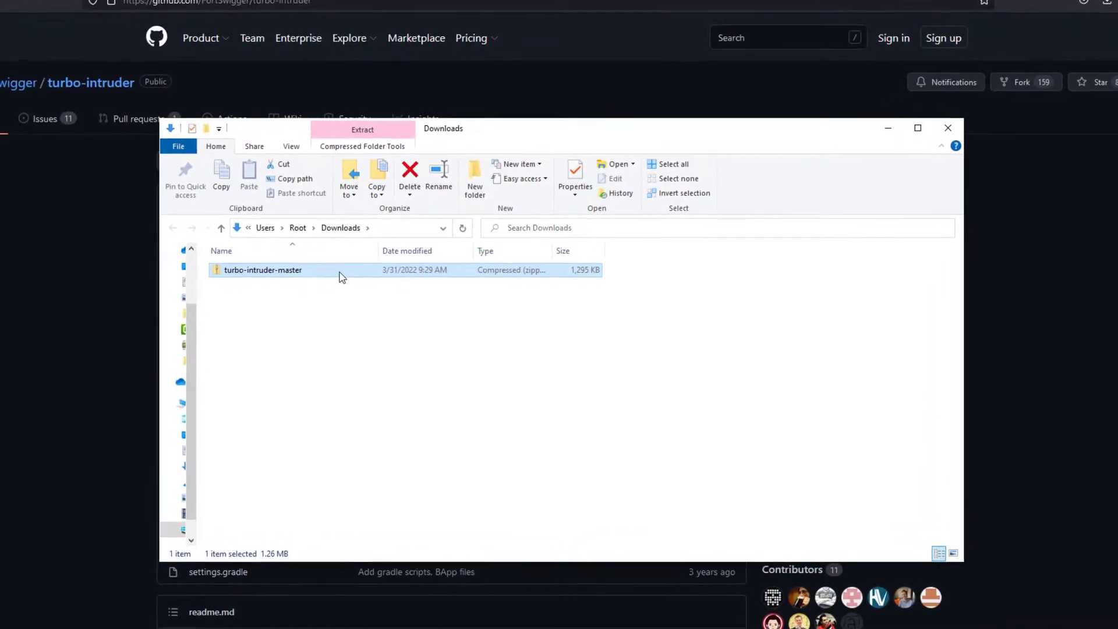
right_click(341, 273)
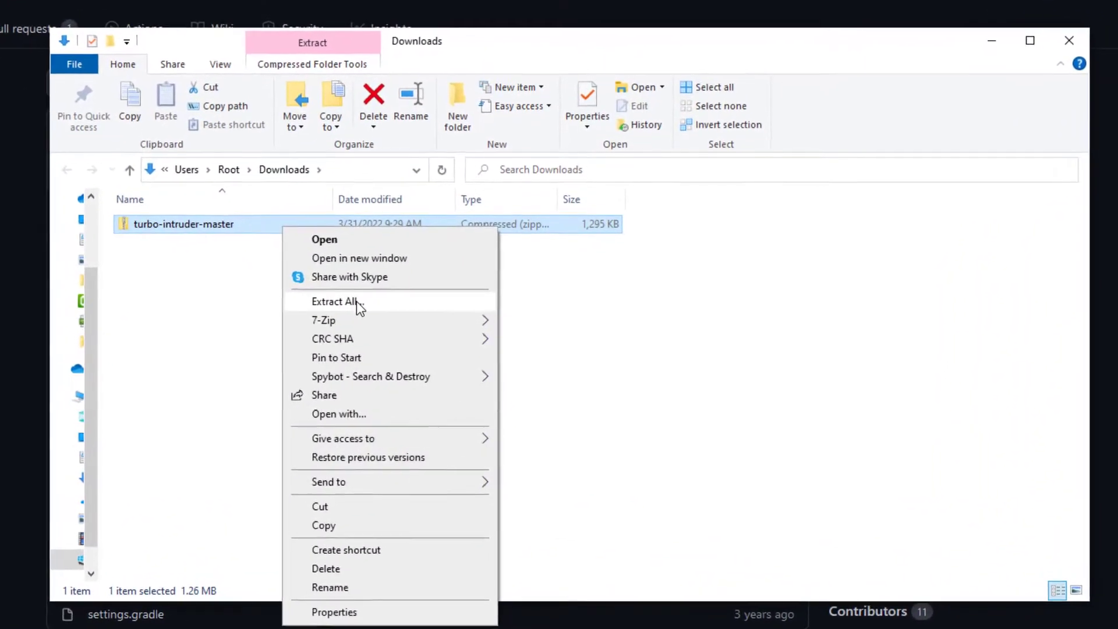
left_click(357, 302)
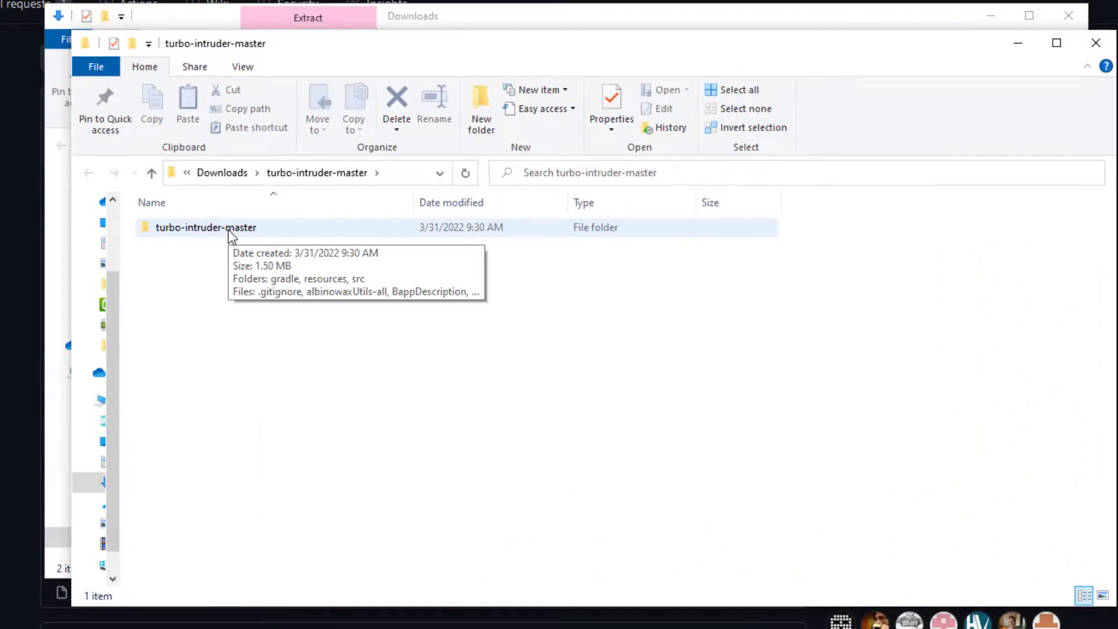
double_click(228, 229)
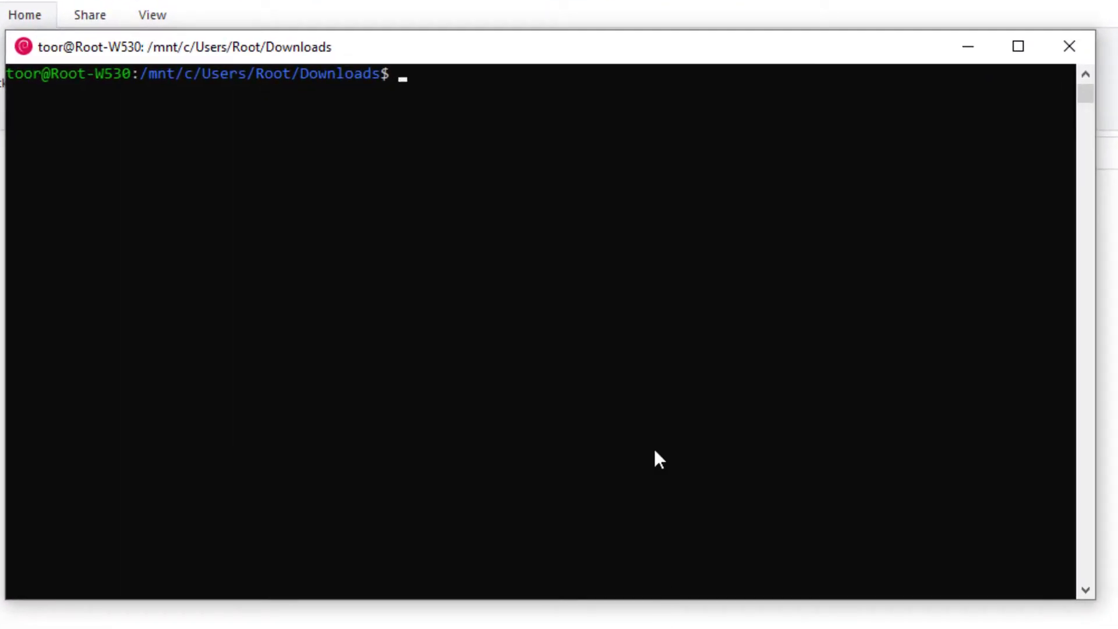
- In the Linux terminal, list the Downloads folder with ls and change into the turbo-intruder-master directory
left_click_drag(443, 42, 443, 92)
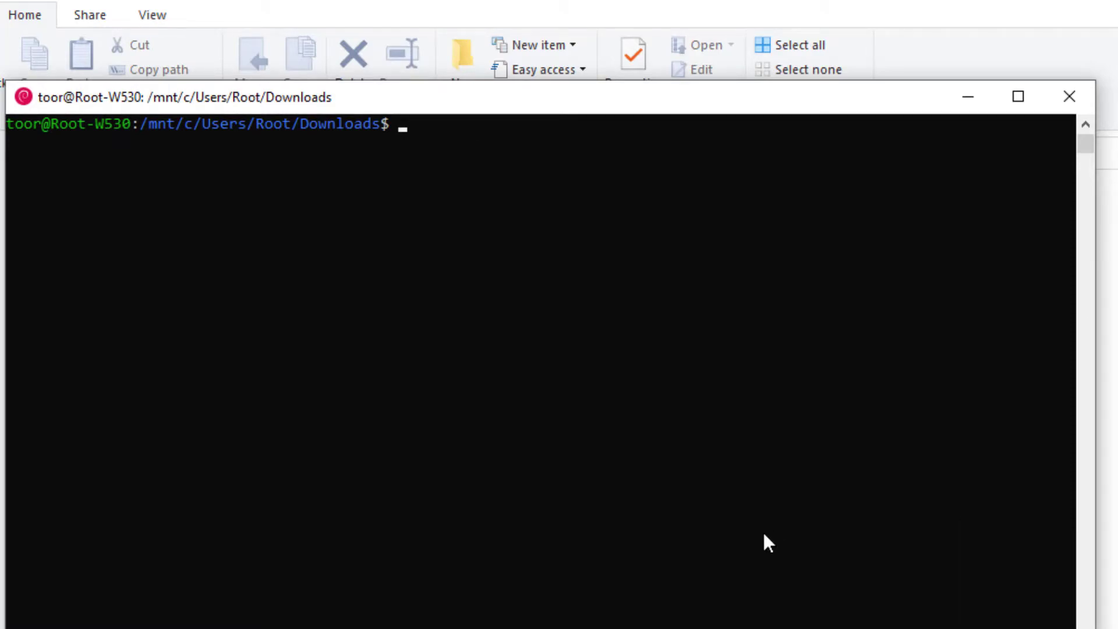
type("ls")
key("Return")
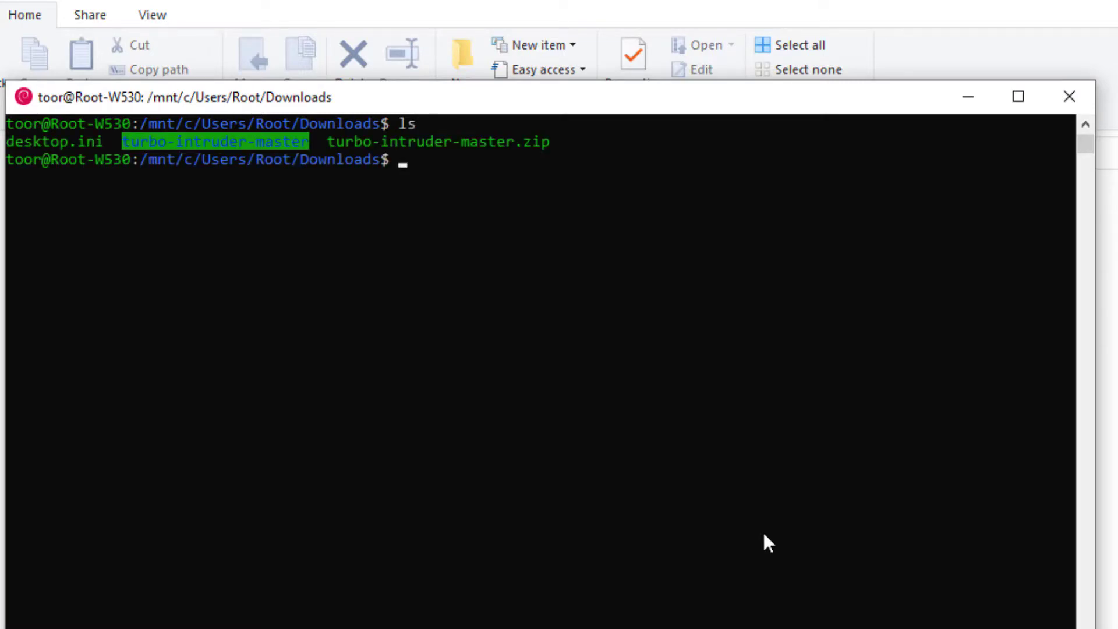
type("cd tu")
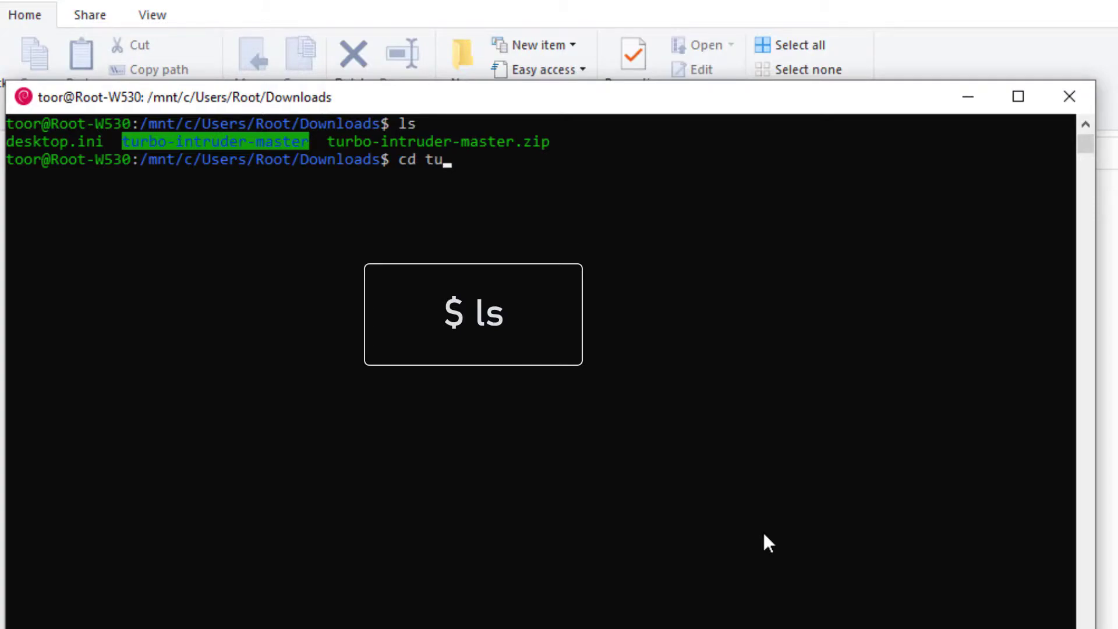
key("Tab")
key("Return")
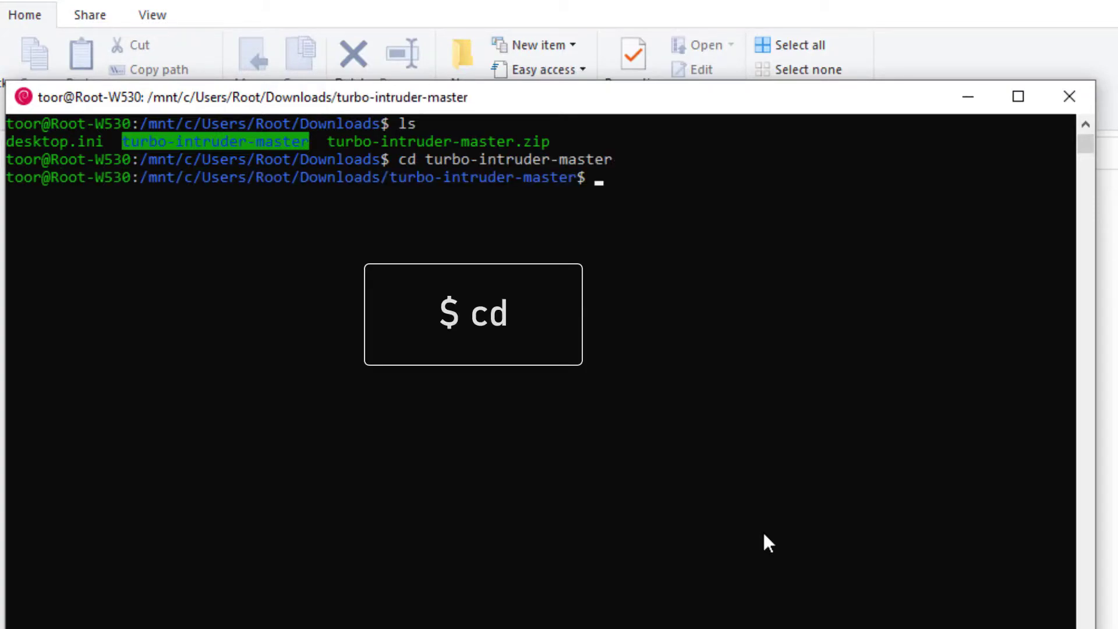
- Change into the nested turbo-intruder-master directory, listing the contents with ls before and after
type("ls")
key("Return")
type("cd tur")
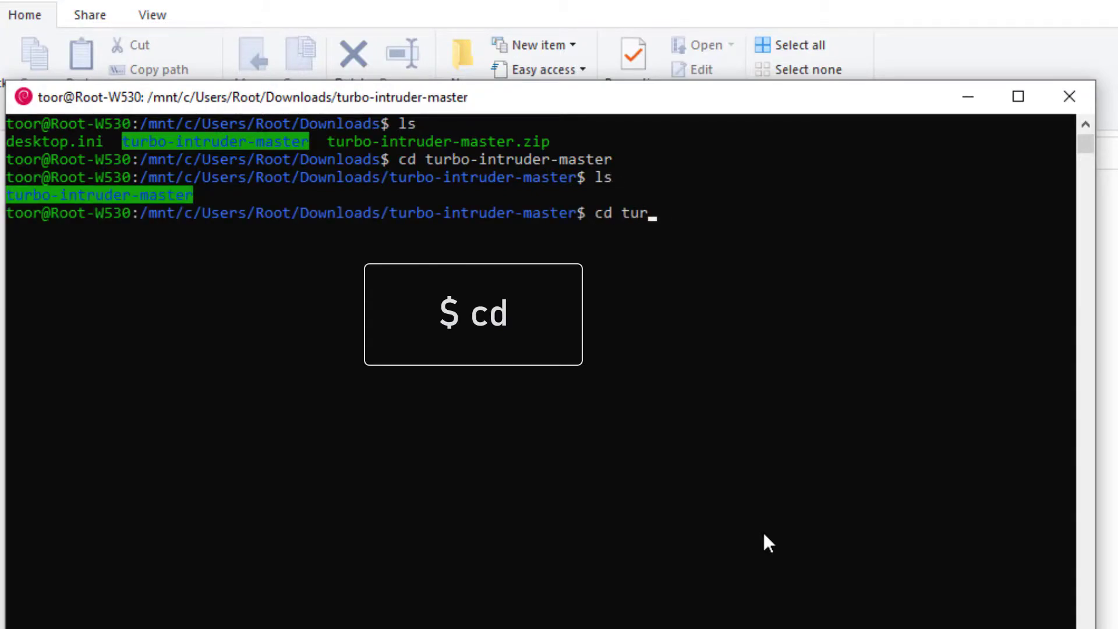
key("Tab")
key("Return")
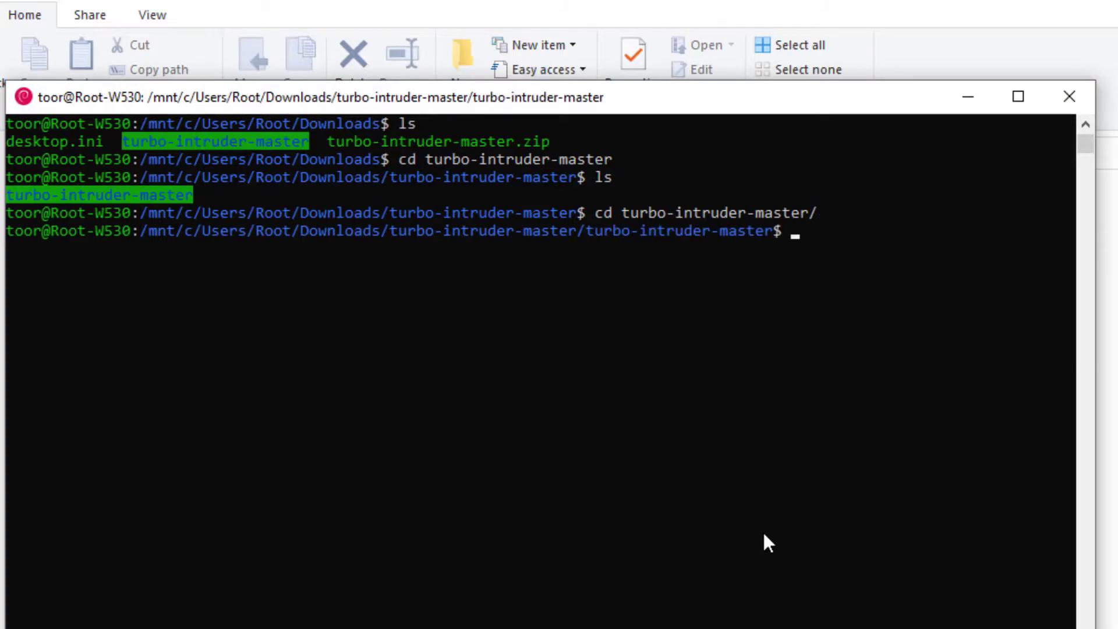
type("ls")
key("Return")
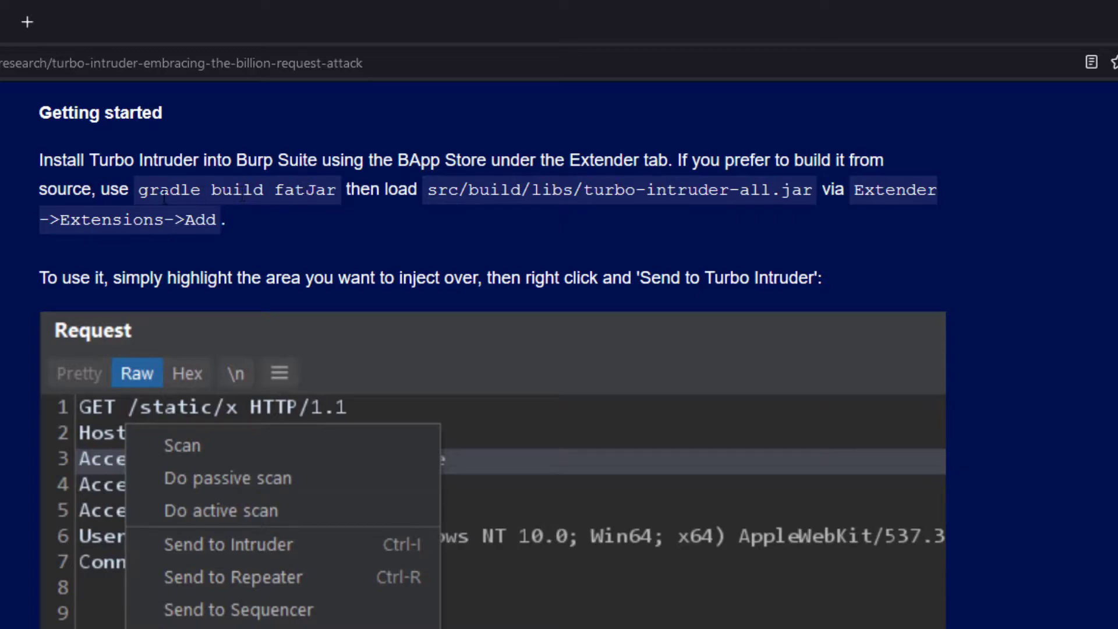
- Review the Turbo Intruder build instructions in the PortSwigger article and the Linux build command in the GitHub readme's Development section
left_click_drag(145, 186, 337, 192)
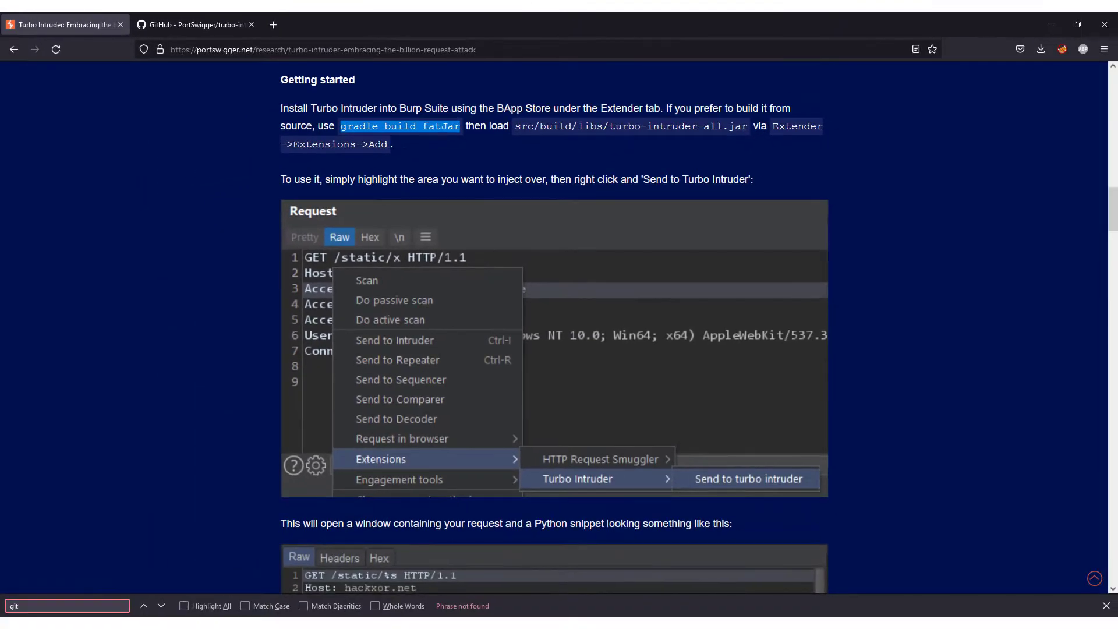
left_click(102, 189)
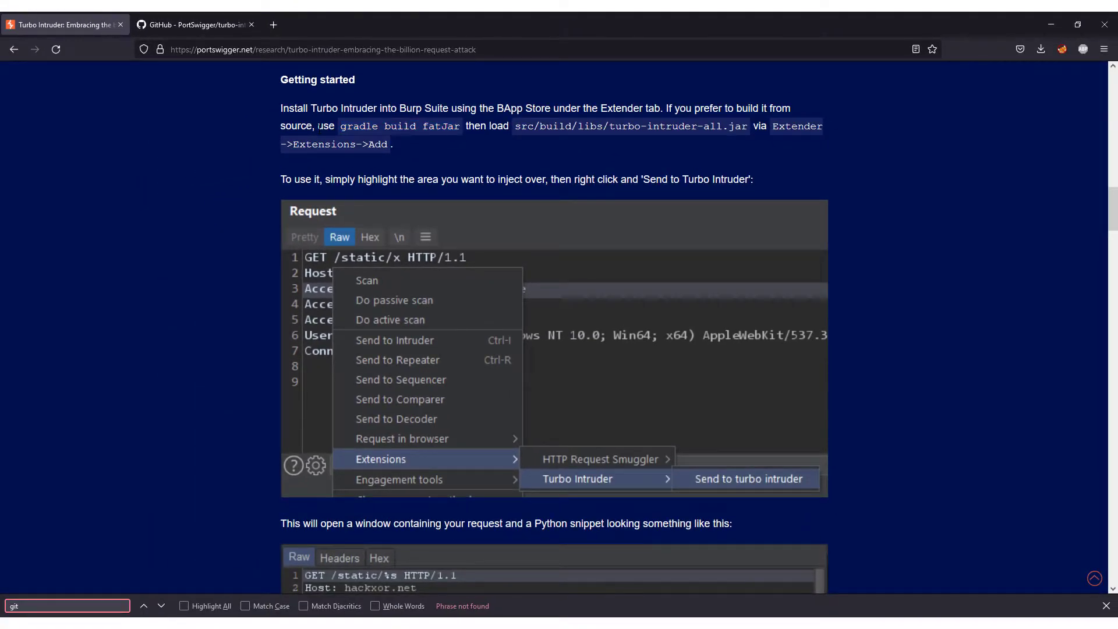
left_click(184, 26)
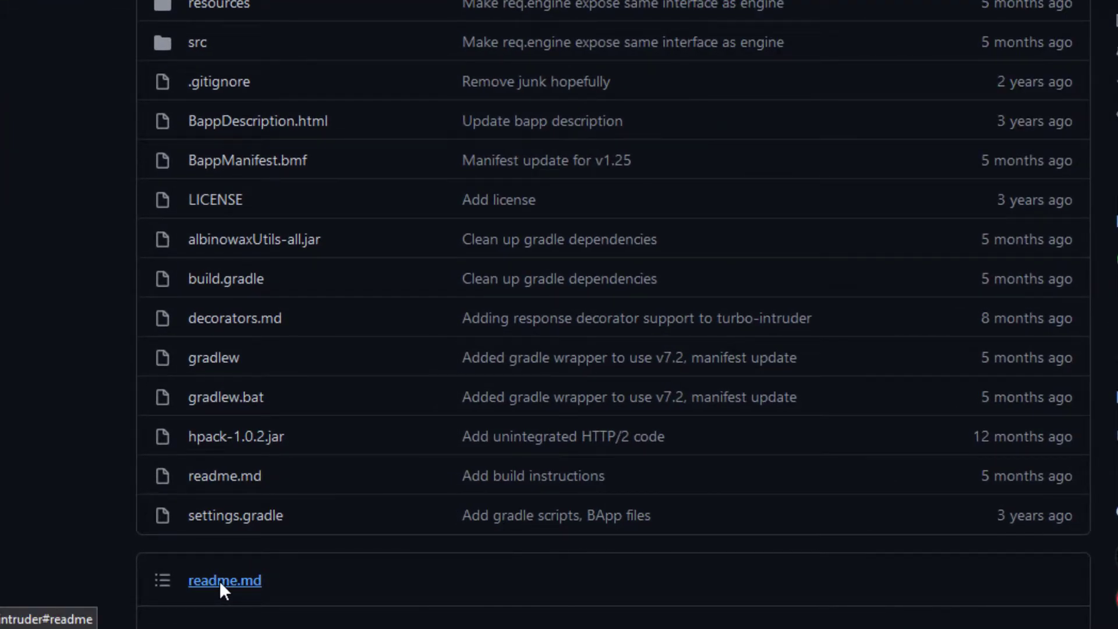
left_click(224, 582)
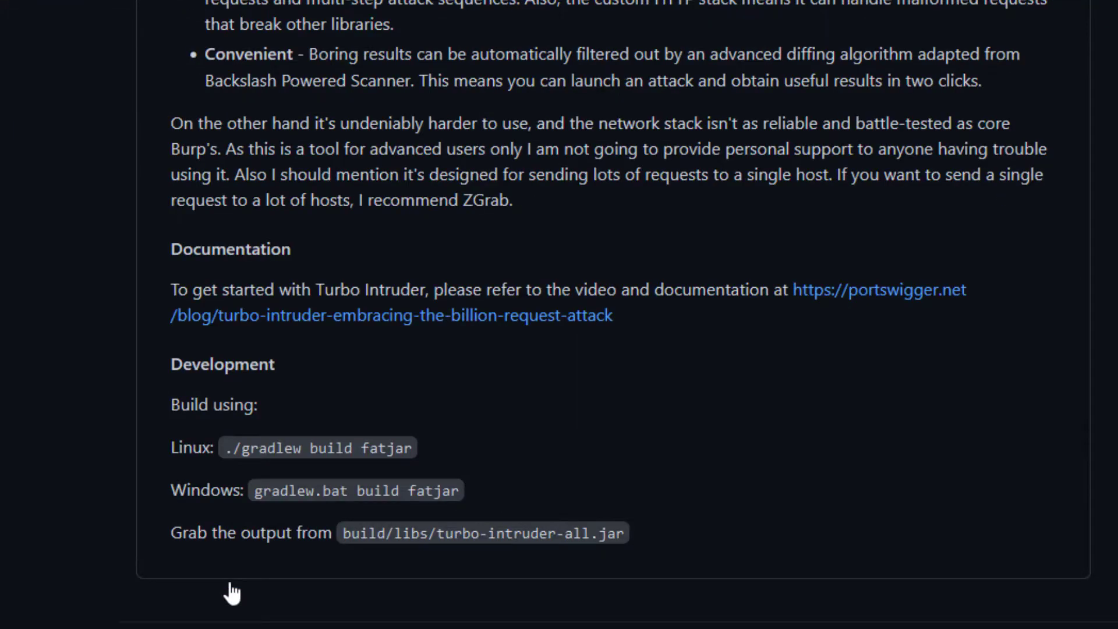
left_click_drag(416, 448, 192, 448)
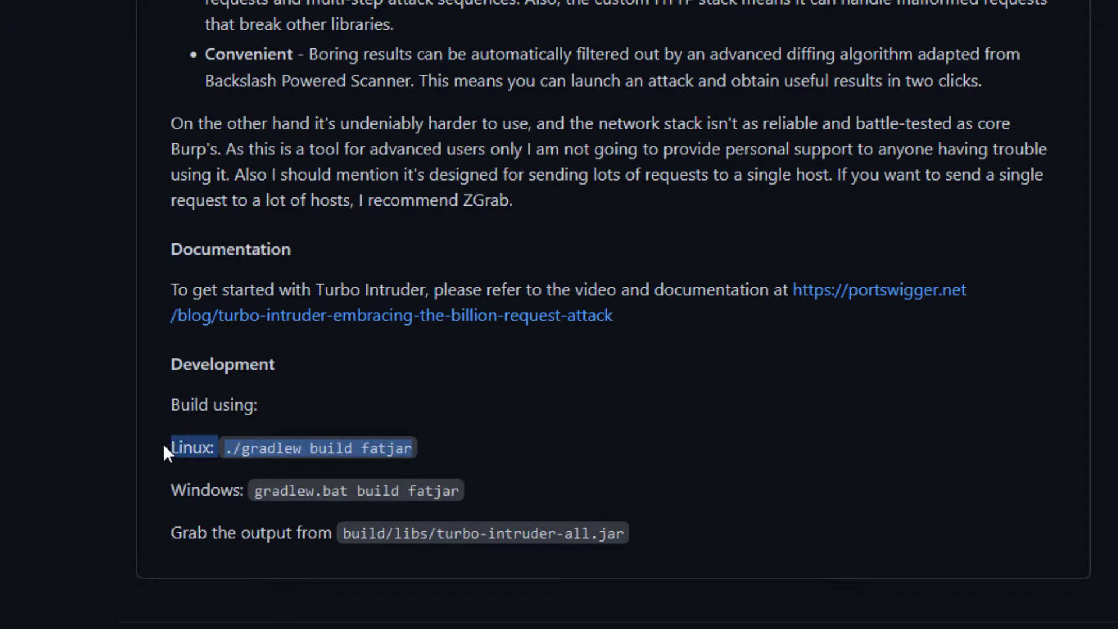
left_click(359, 418)
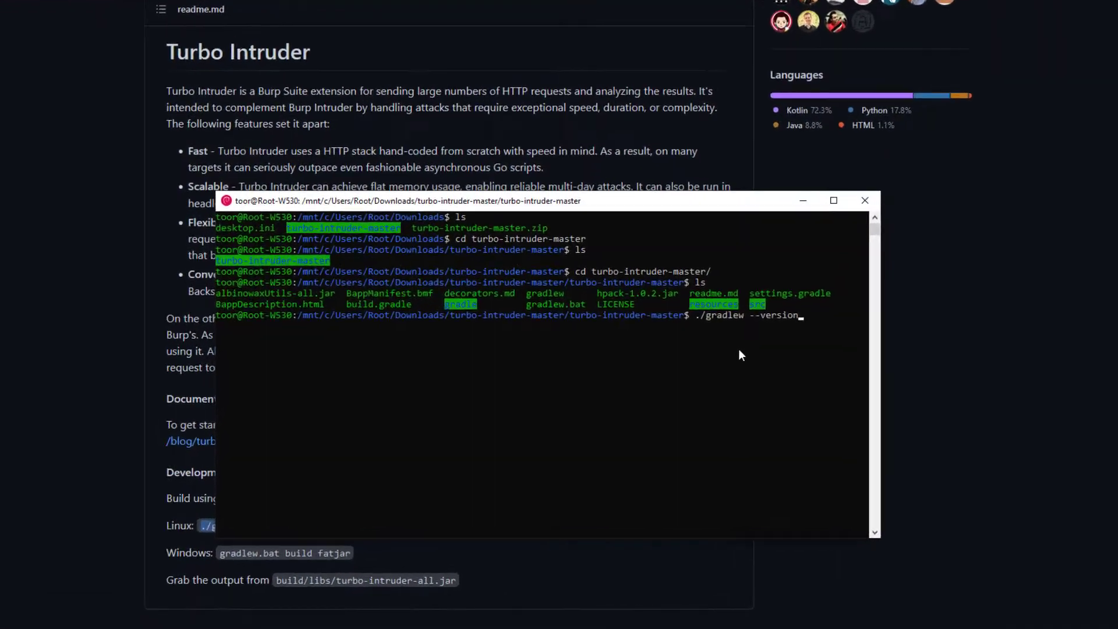
- In the Linux terminal, check the Gradle, JVM and OS details with ./gradlew --version and the Java version with java -version
key("Return")
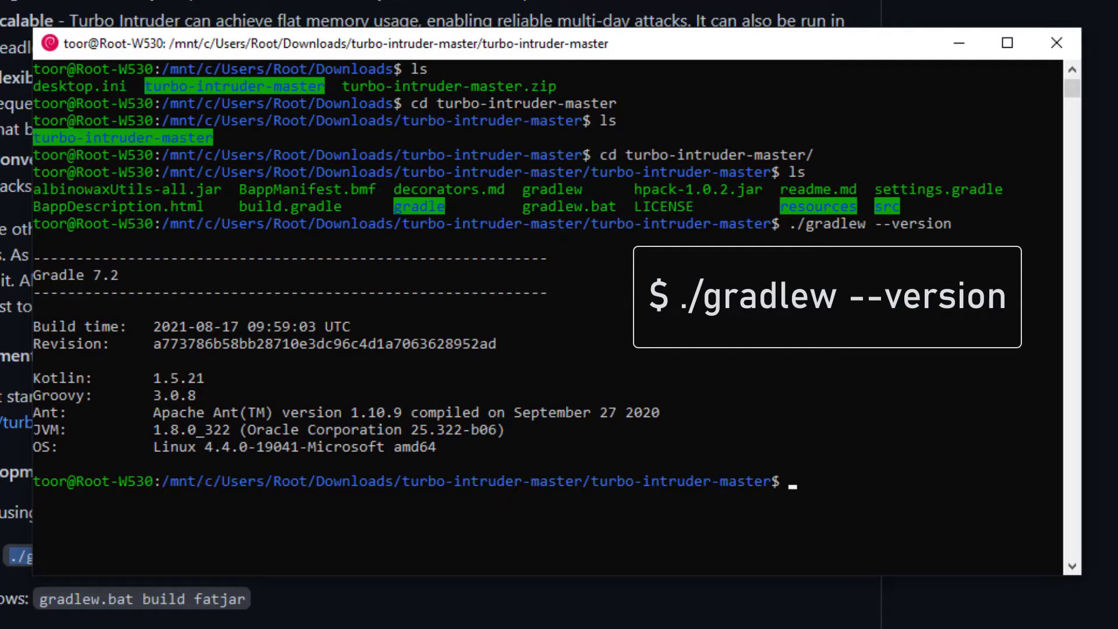
left_click_drag(643, 59, 646, 12)
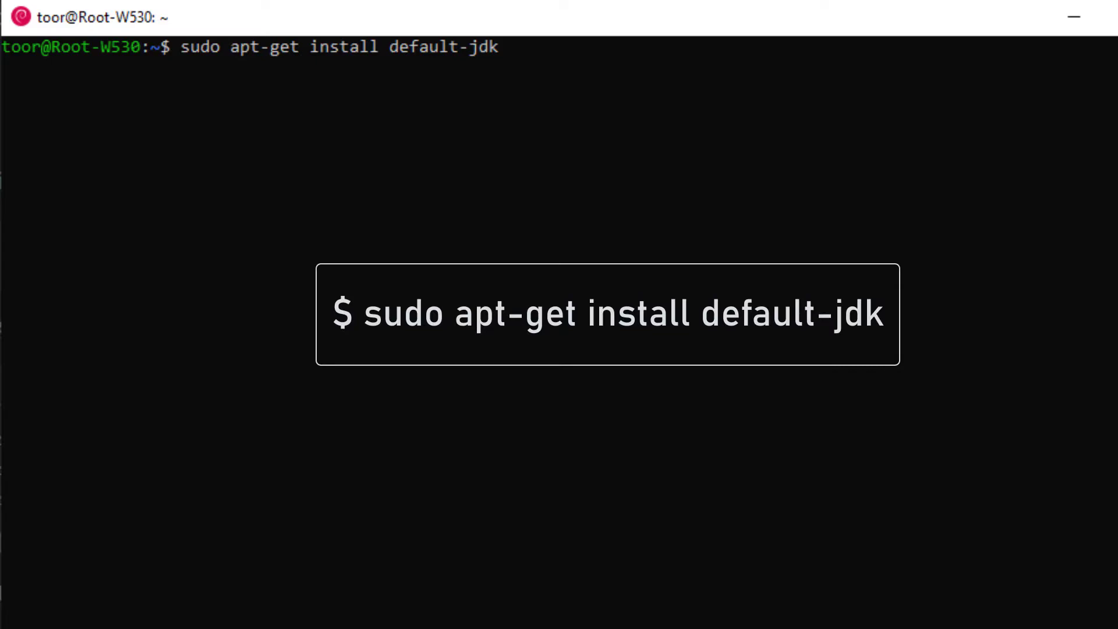
left_click_drag(137, 469, 152, 471)
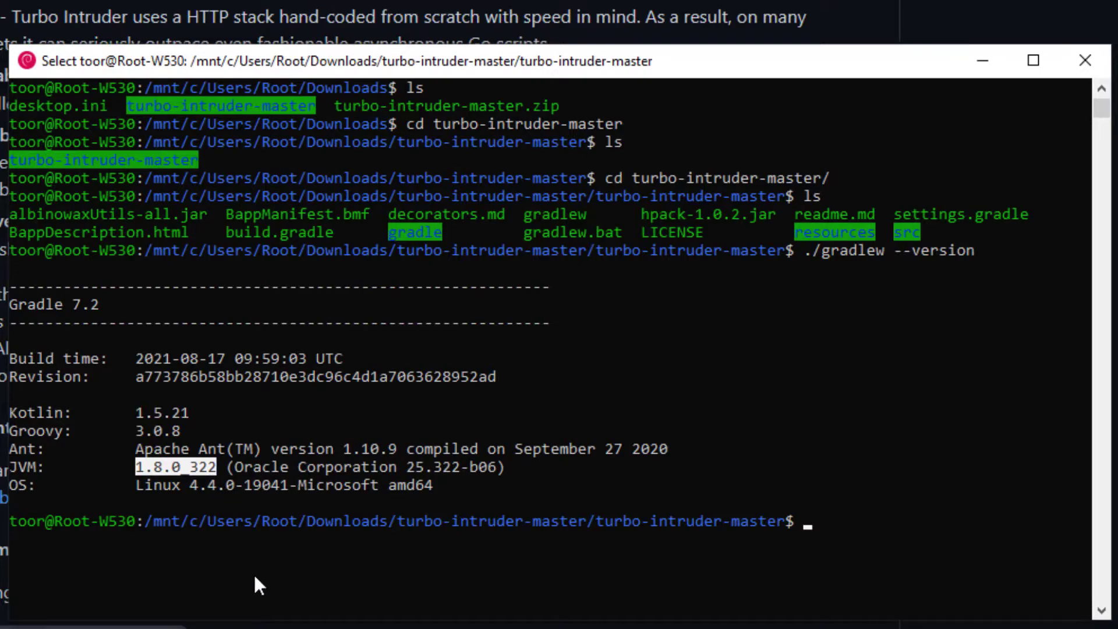
left_click(138, 488)
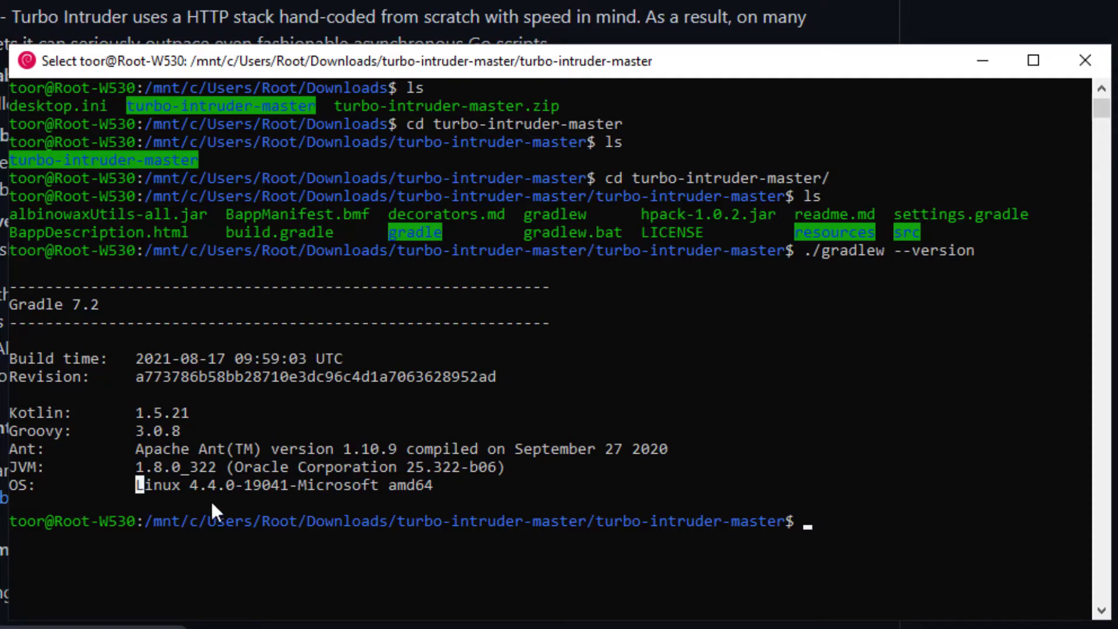
left_click_drag(211, 490, 432, 485)
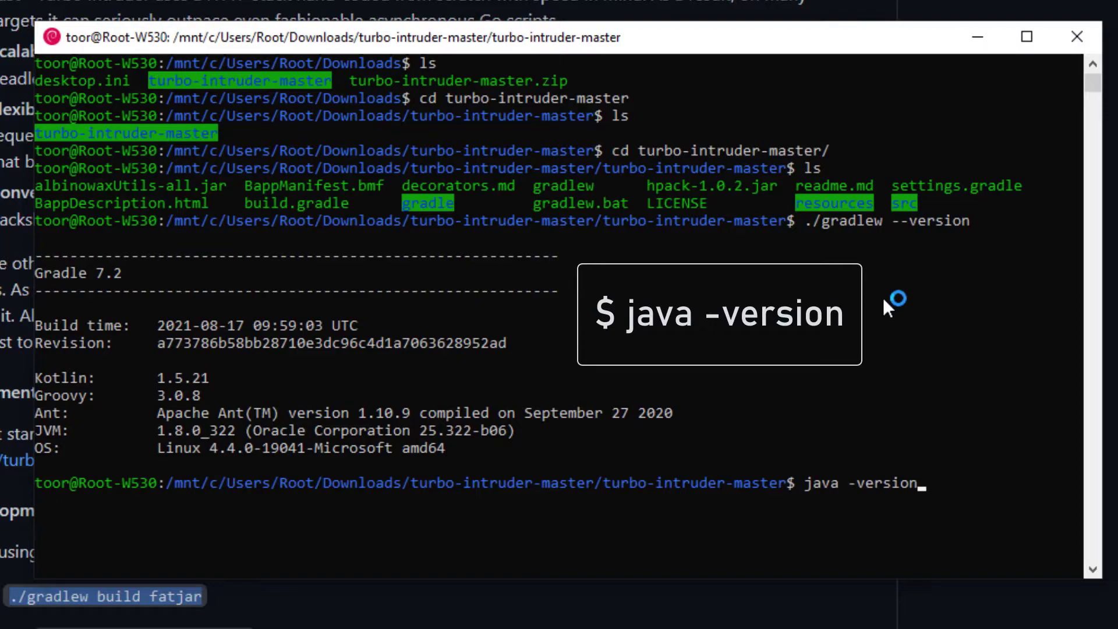
key("Return")
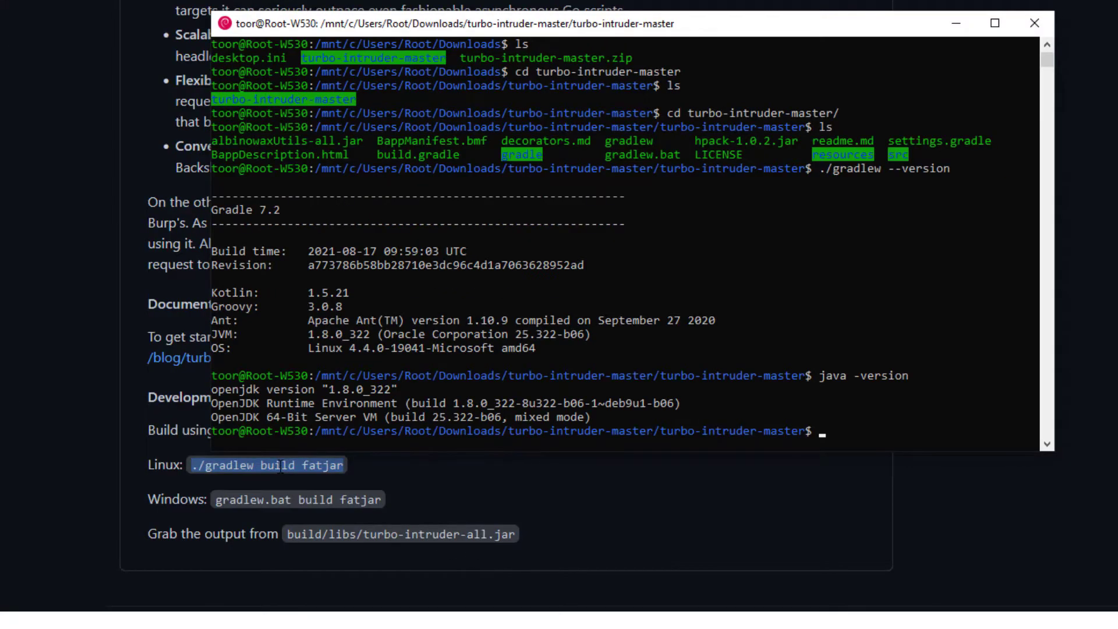
- Copy the Linux build command from the GitHub readme and run ./gradlew build fatjar in the terminal's nested turbo-intruder-master directory
right_click(282, 466)
left_click(324, 258)
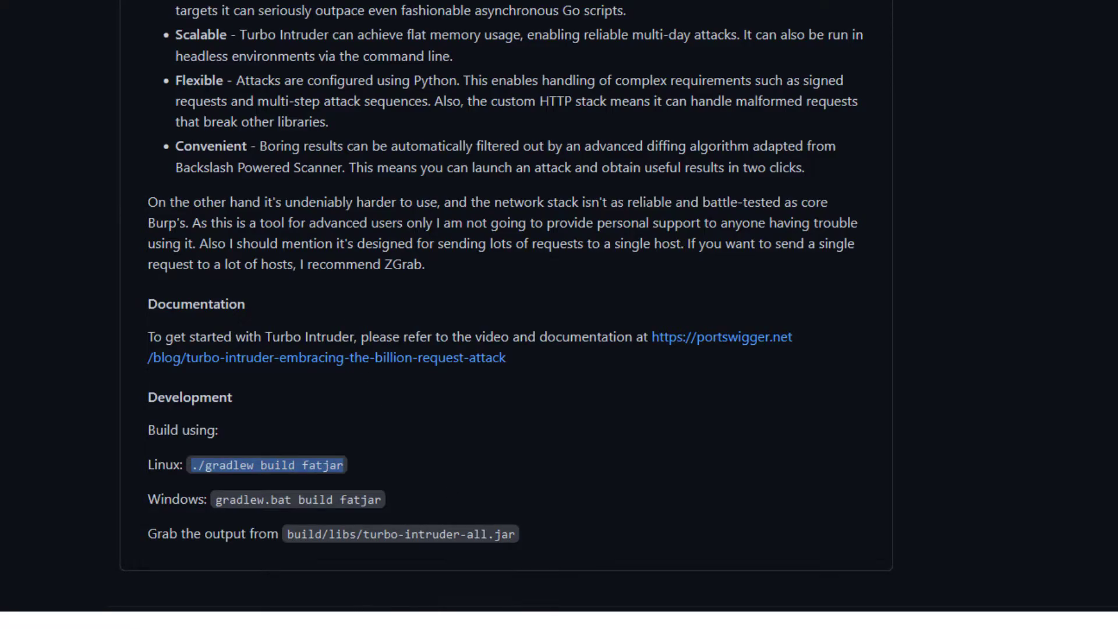
key("alt+Tab")
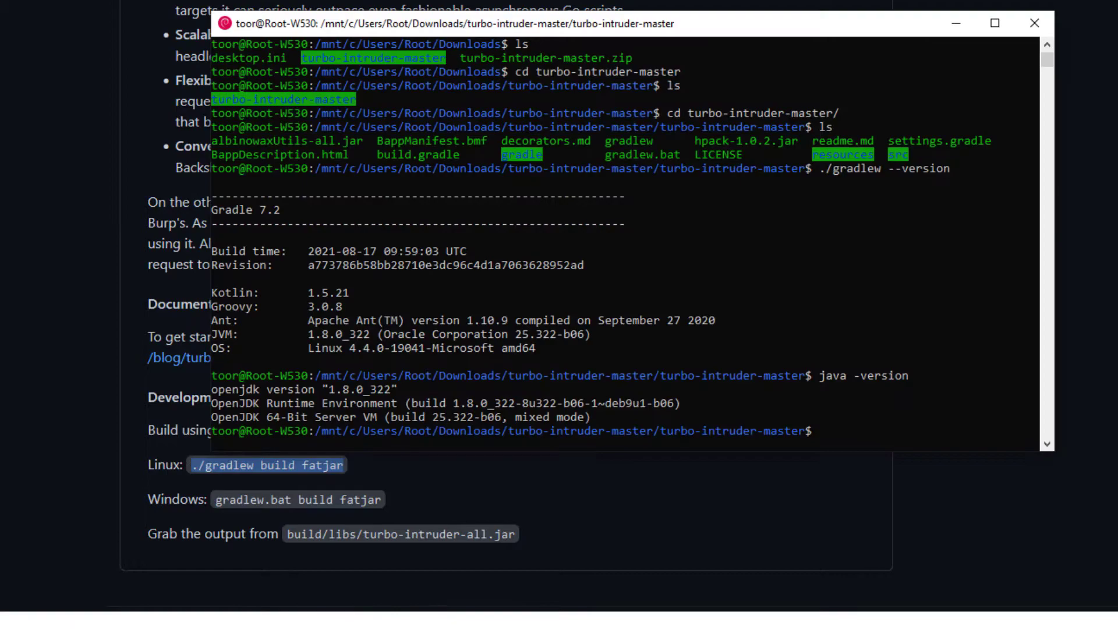
right_click(864, 414)
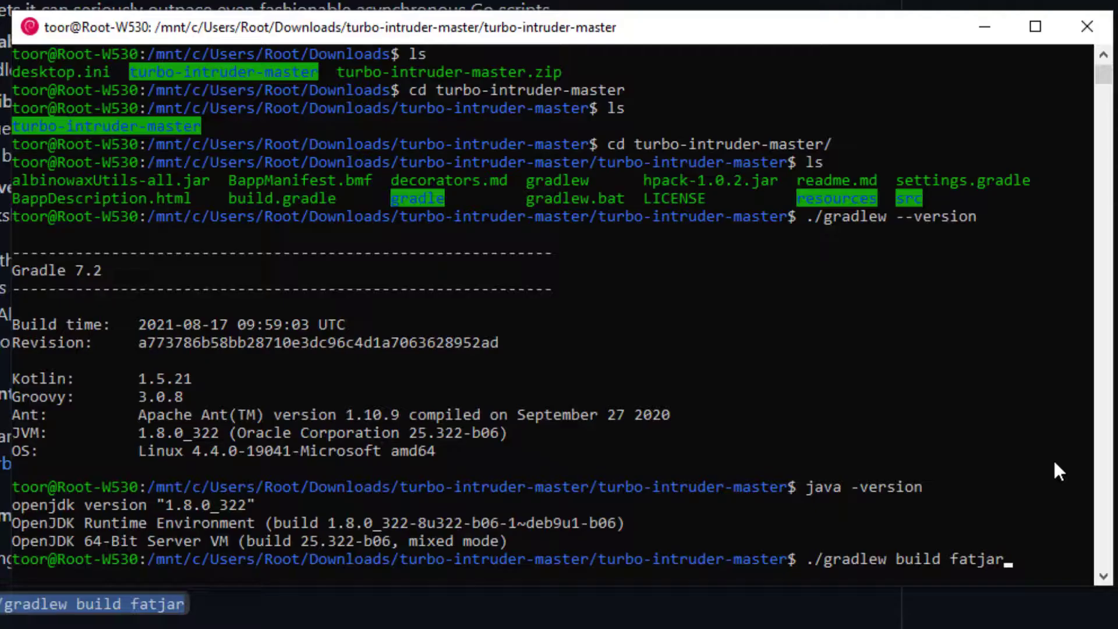
key("Return")
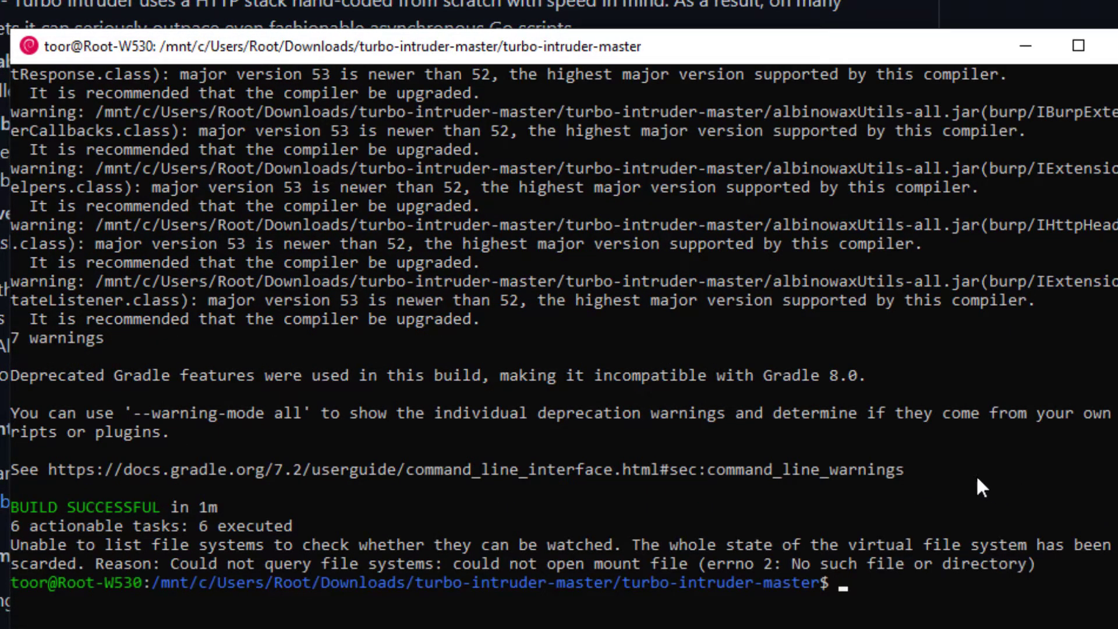
- Check the build status in the terminal and list the project directory with ls
left_click_drag(13, 505, 58, 505)
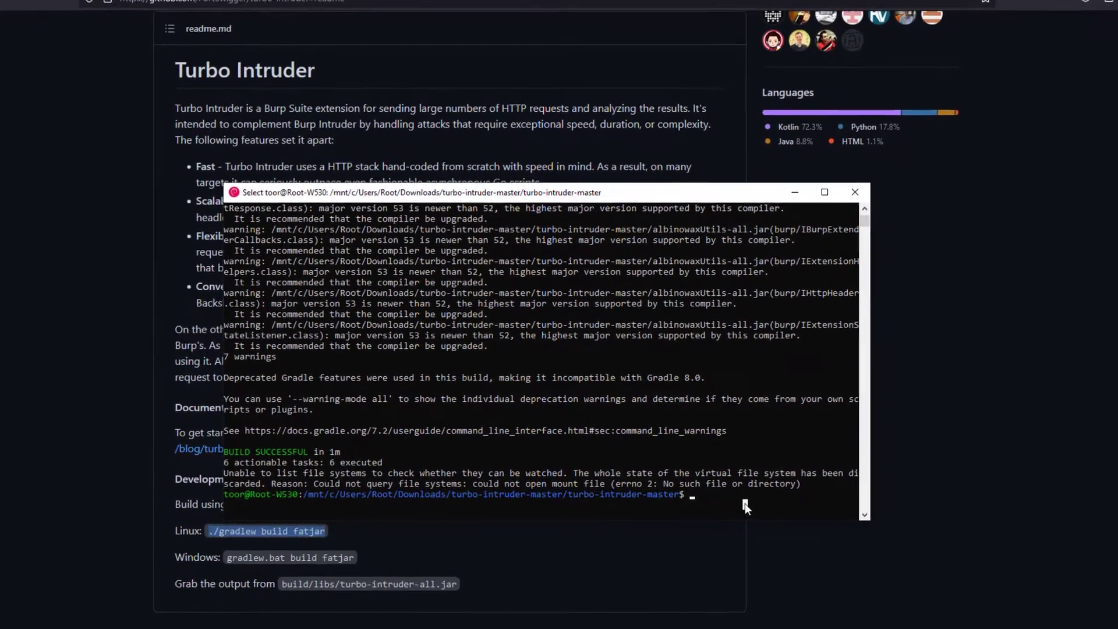
type("ls")
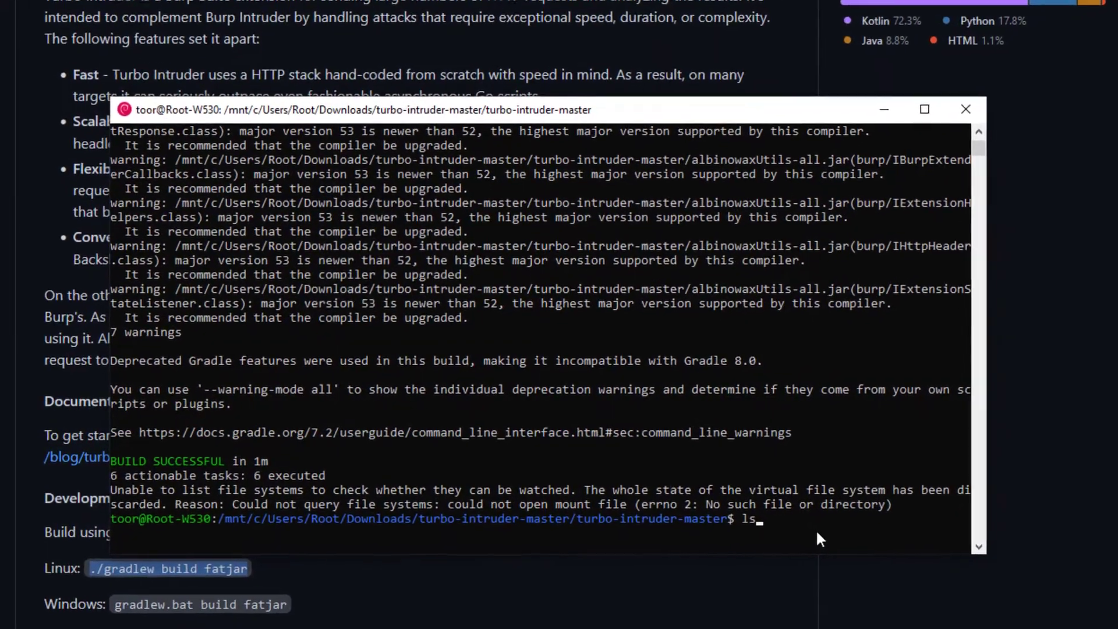
key("Return")
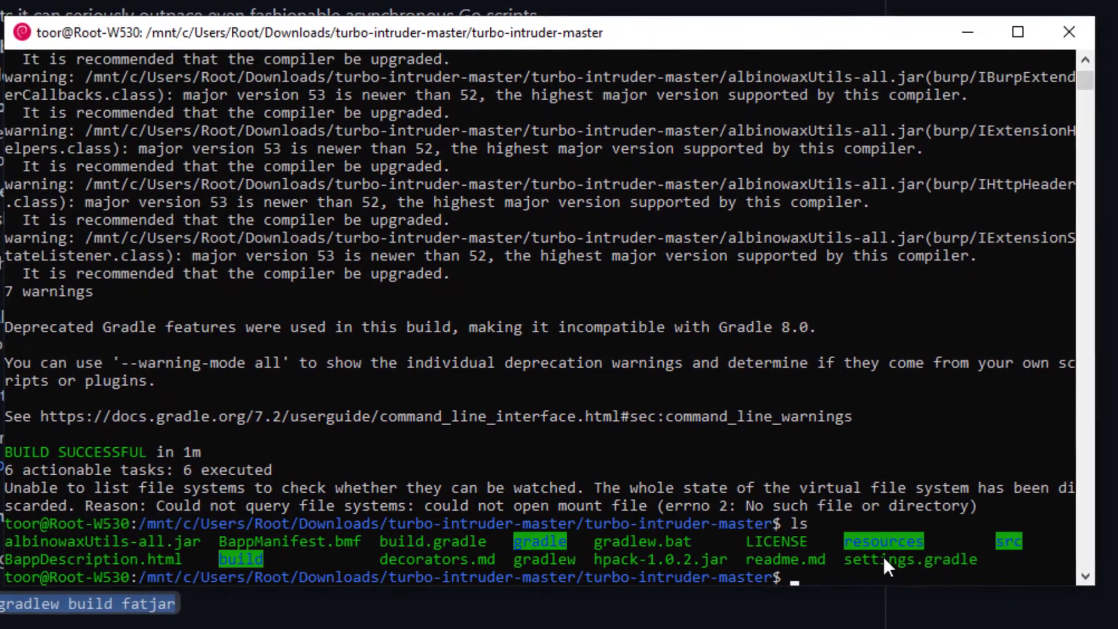
left_click(821, 577)
- Switch to File Explorer, locate turbo-intruder-all in build\libs, and compare it with the jar path given in the PortSwigger article
left_click(128, 624)
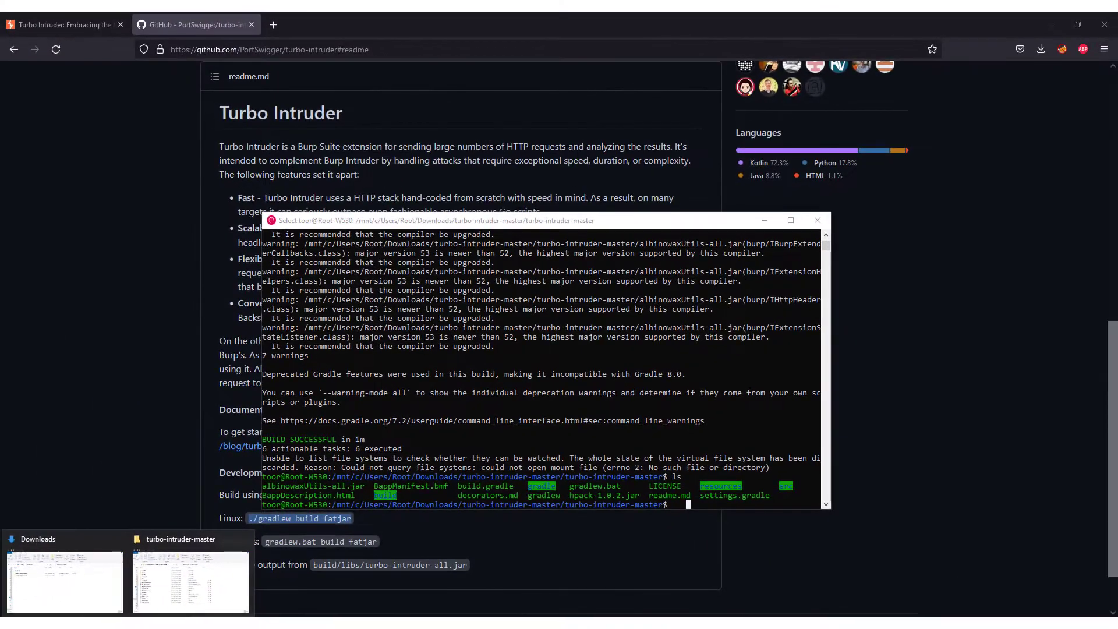
left_click(190, 582)
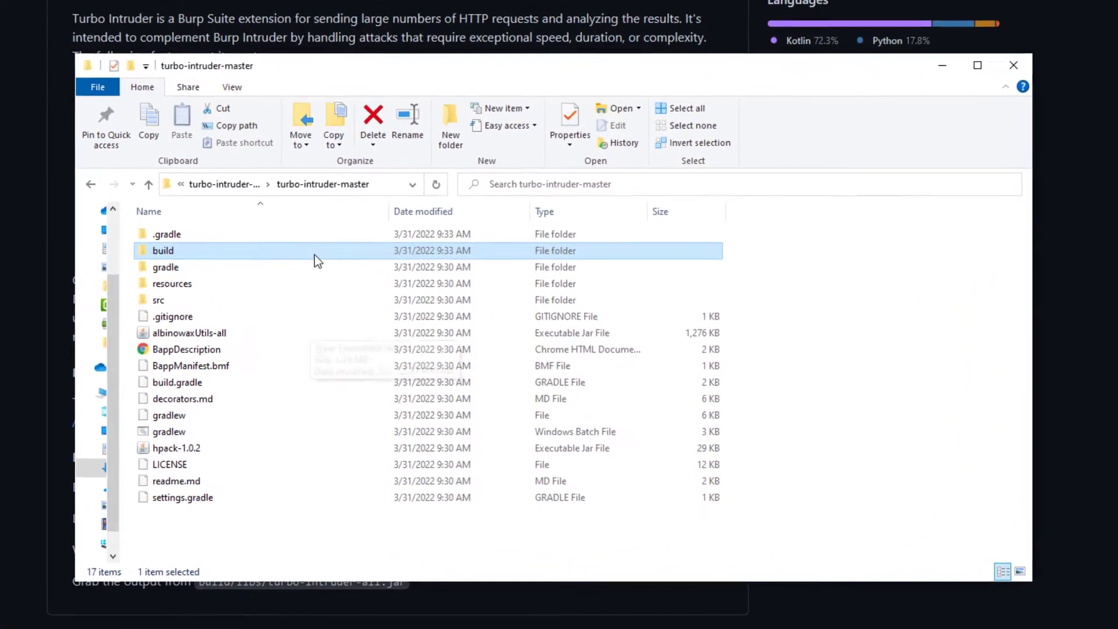
double_click(352, 291)
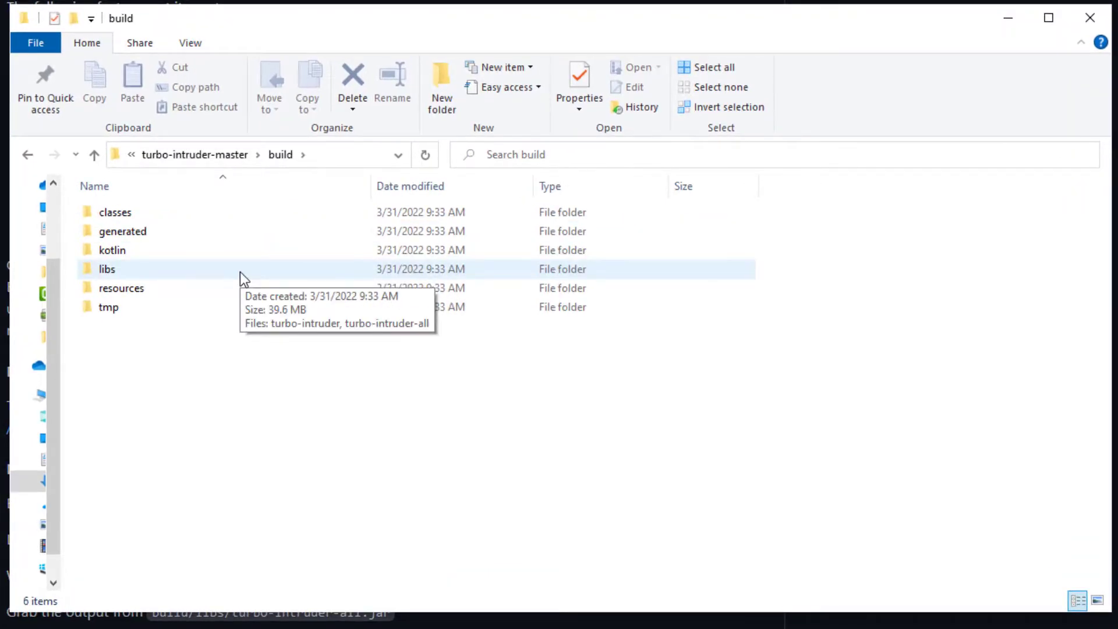
double_click(239, 271)
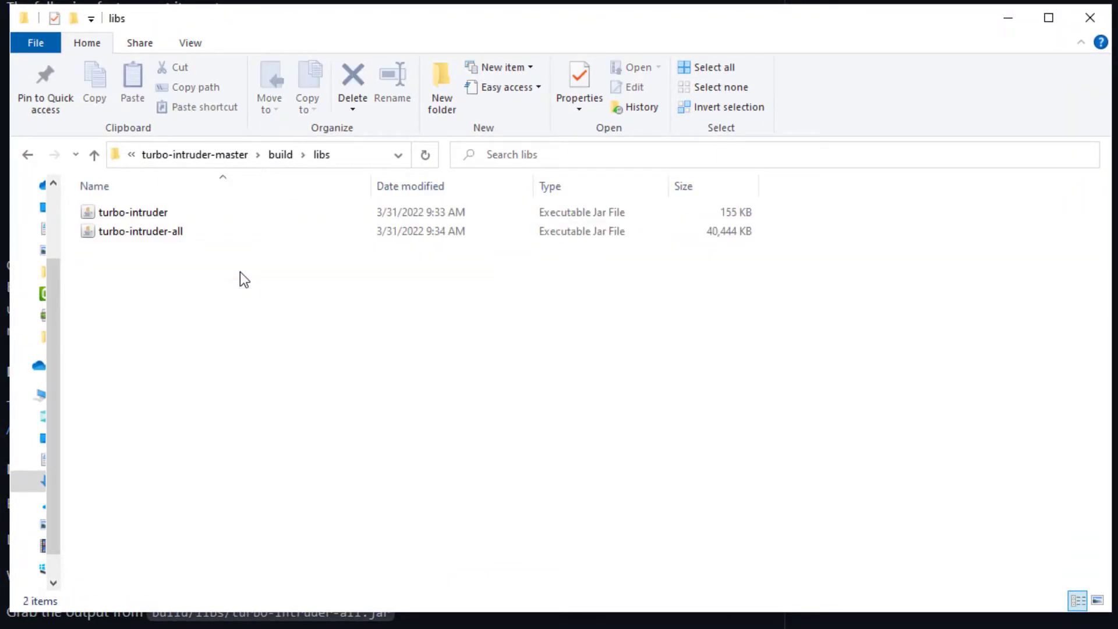
double_click(176, 234)
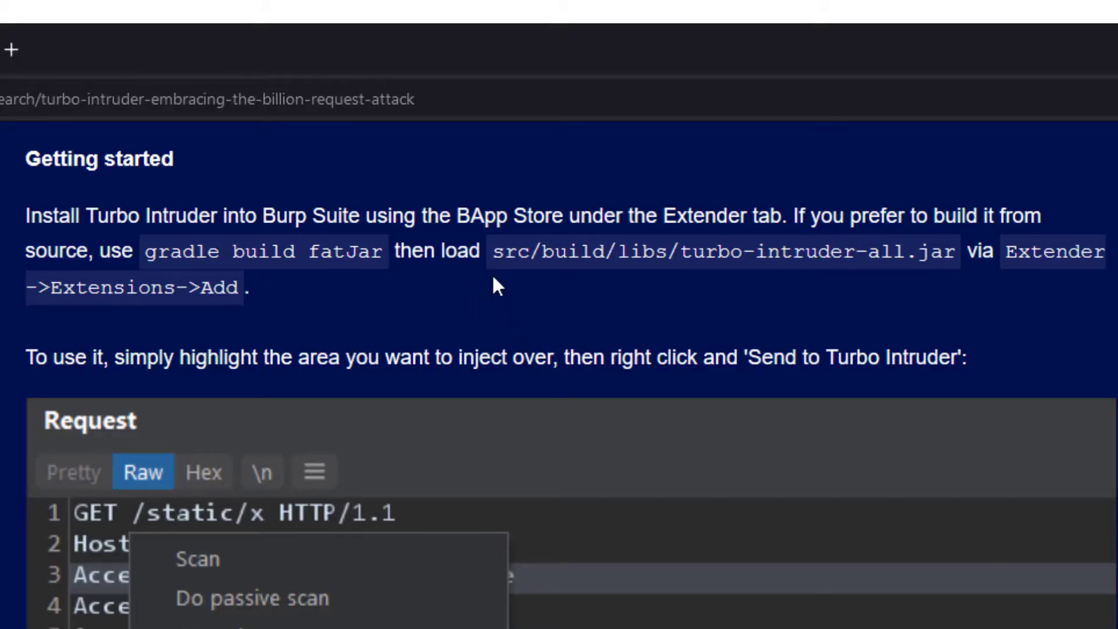
left_click_drag(495, 247, 946, 257)
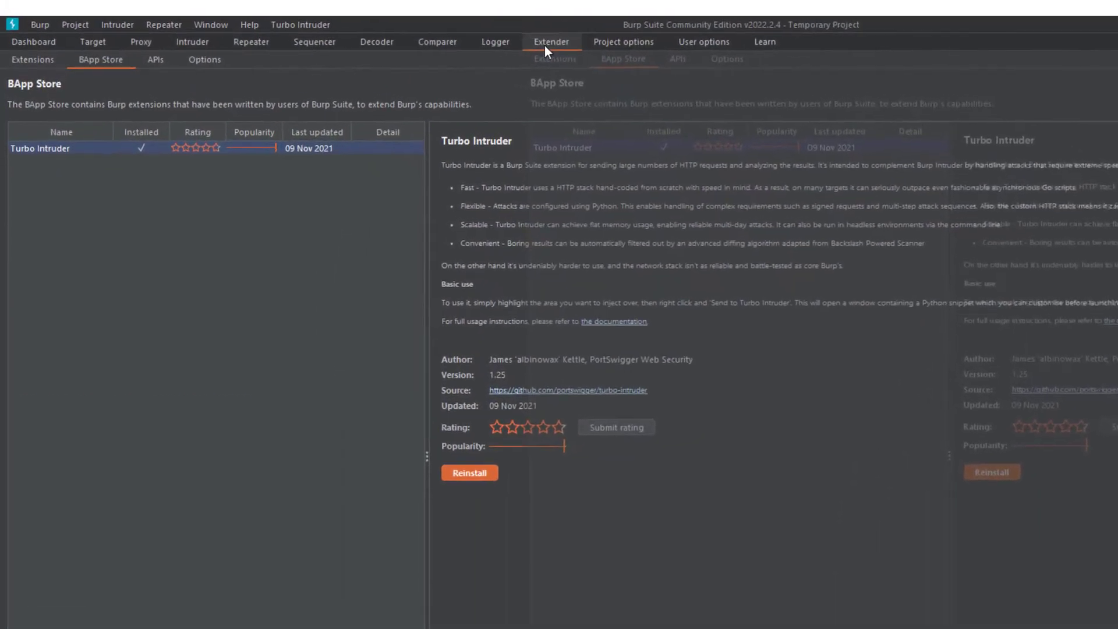
- In Burp Suite's Extender, remove the installed Turbo Intruder extension from the Burp Extensions list
left_click(41, 68)
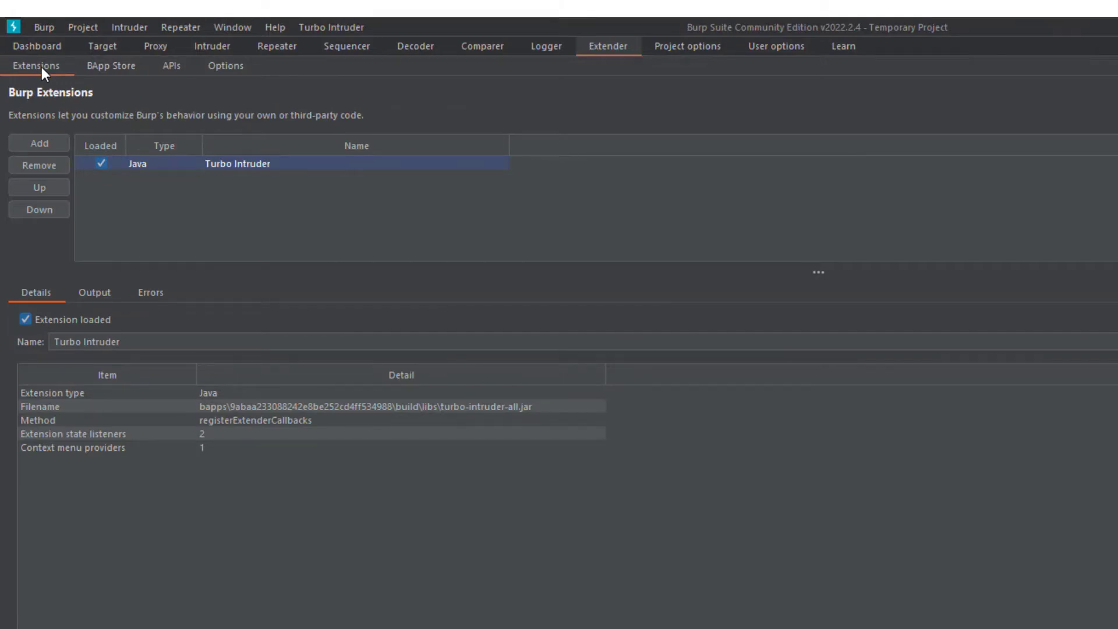
left_click(51, 166)
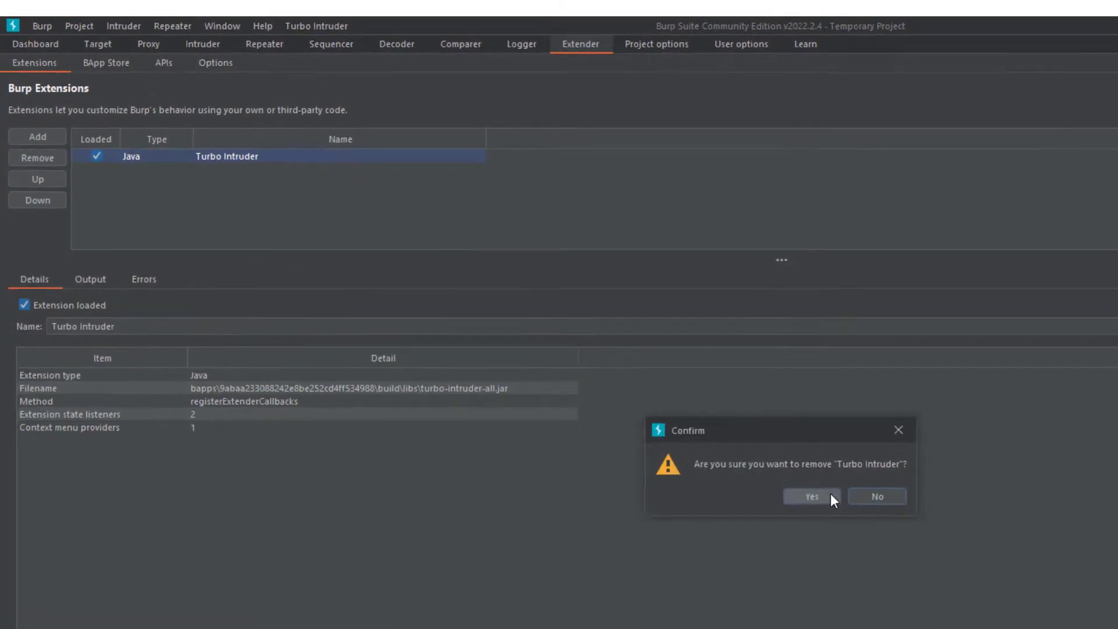
left_click(830, 495)
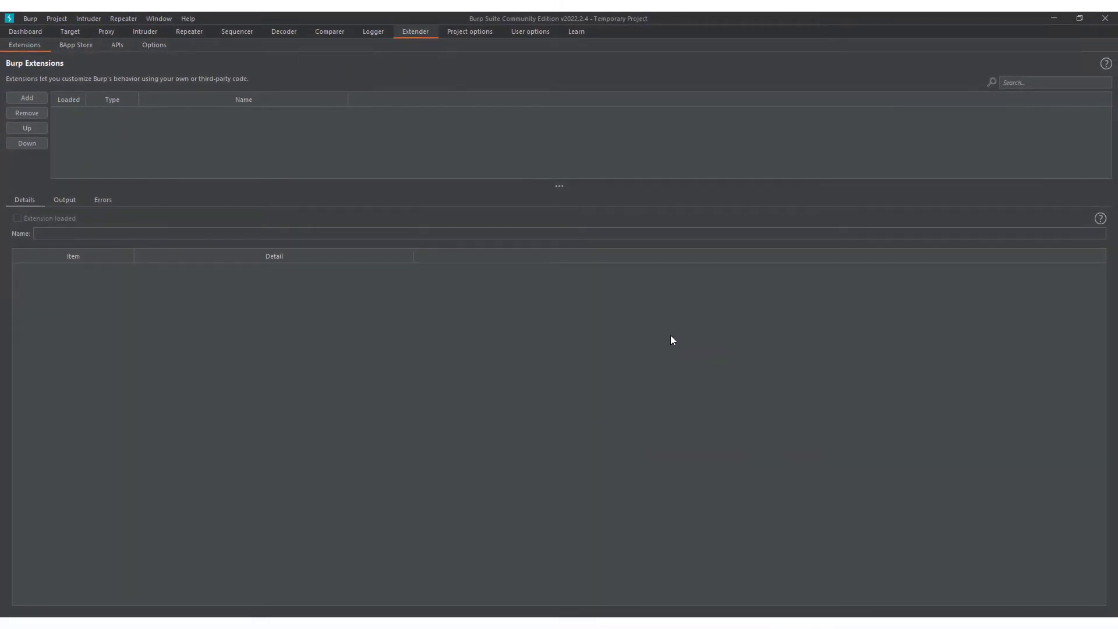
- Close Burp Suite Community Edition and restart it with a temporary project
left_click(1106, 21)
left_click(600, 333)
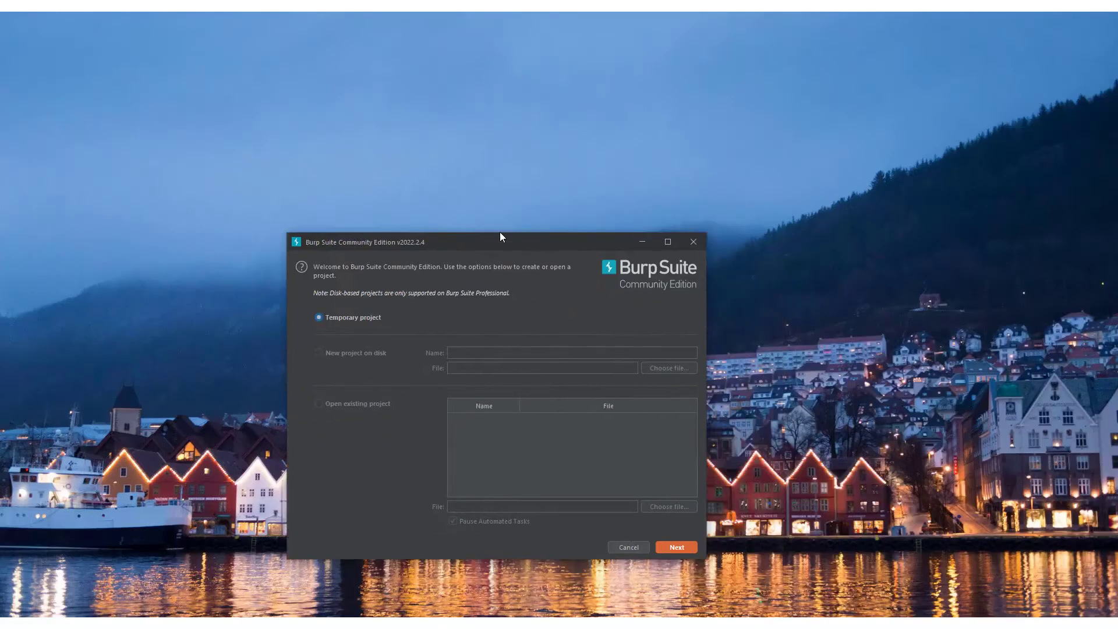
left_click_drag(516, 241, 505, 182)
left_click(669, 486)
left_click(668, 487)
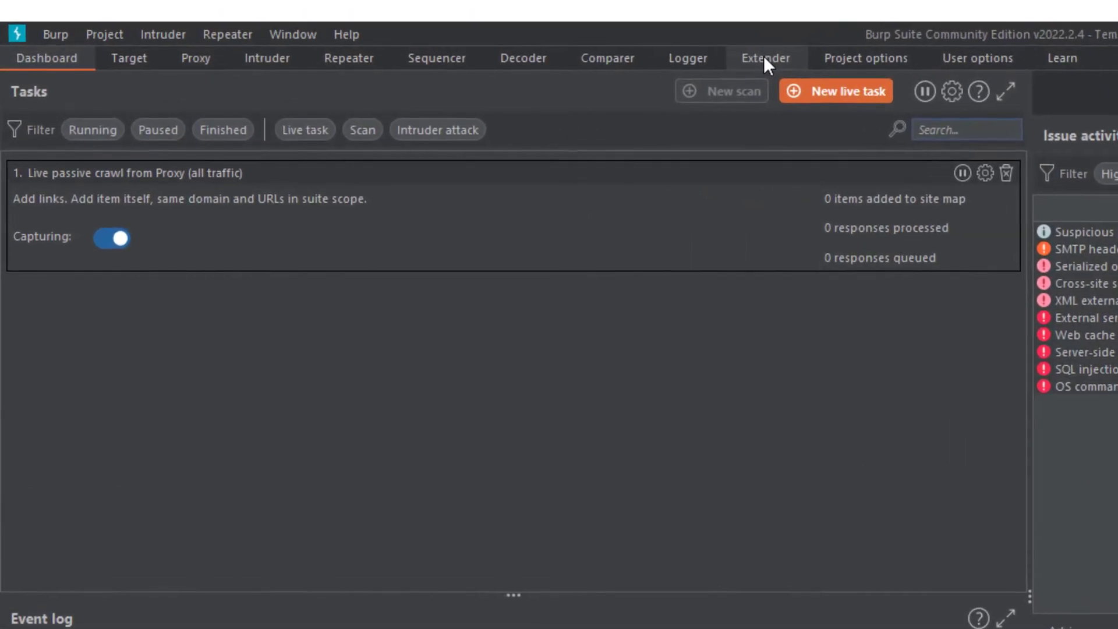
- Load turbo-intruder-all.jar from turbo-intruder-master\build\libs as a Java extension in Extender, showing output and errors in the UI
left_click(414, 31)
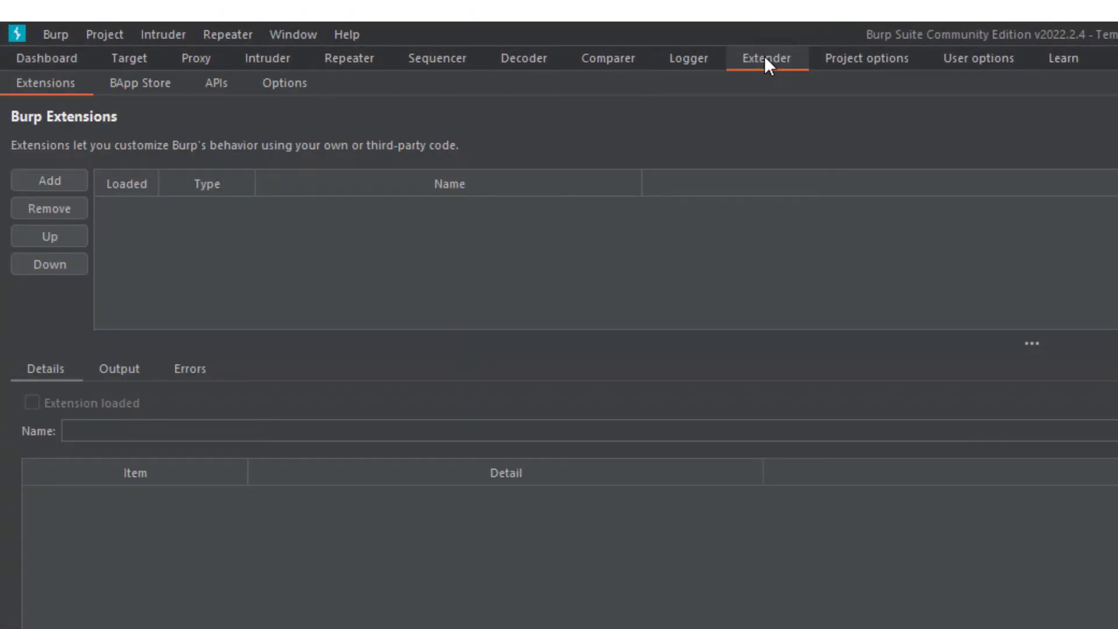
left_click(41, 181)
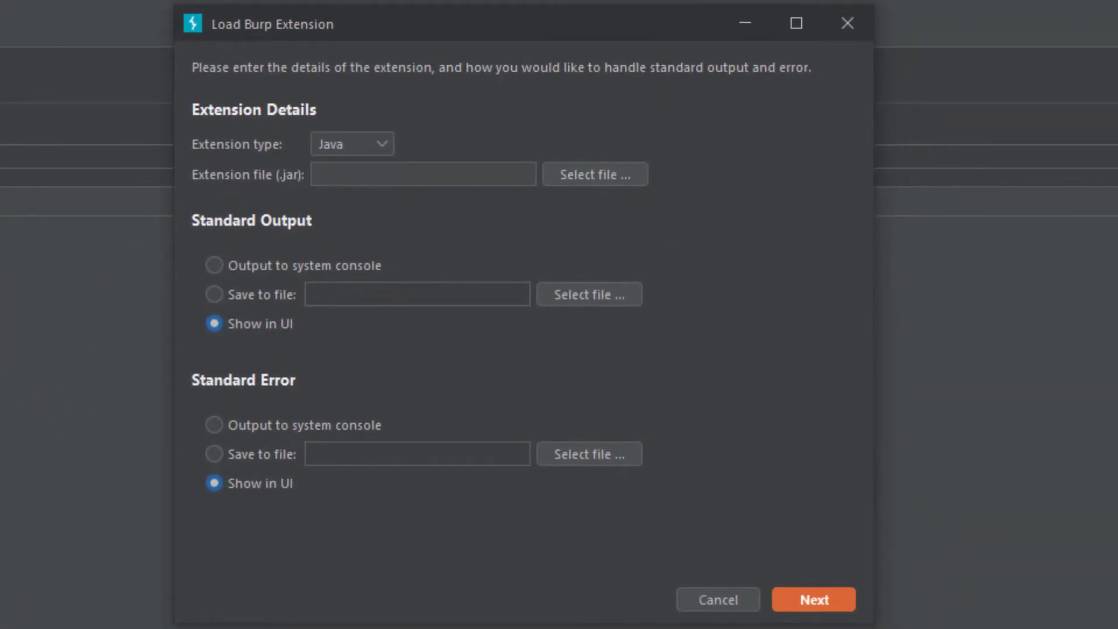
left_click(605, 181)
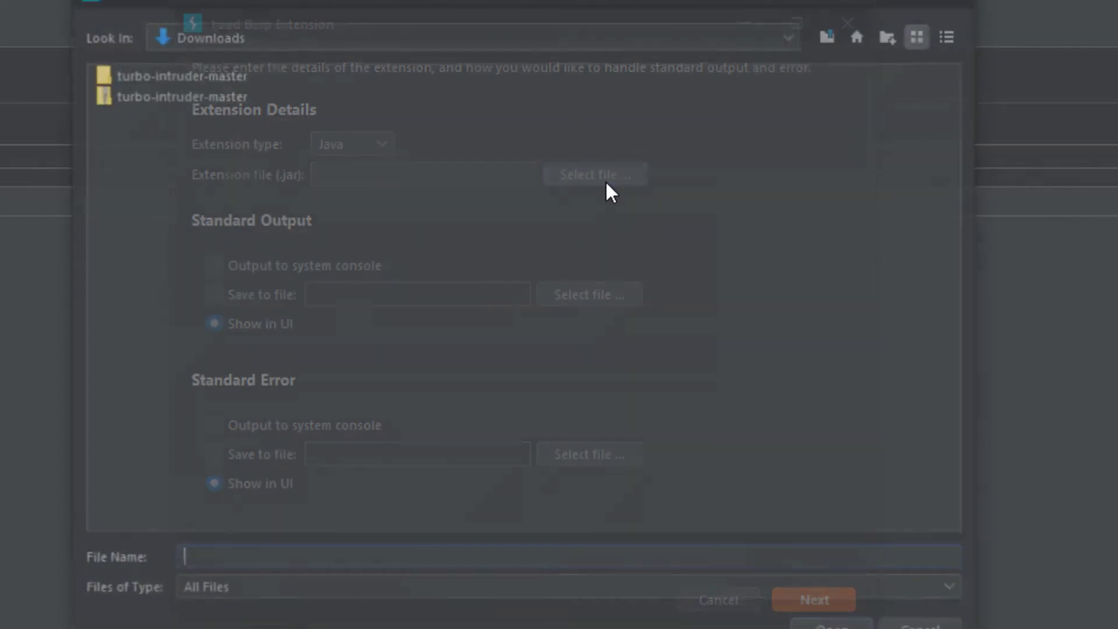
double_click(218, 73)
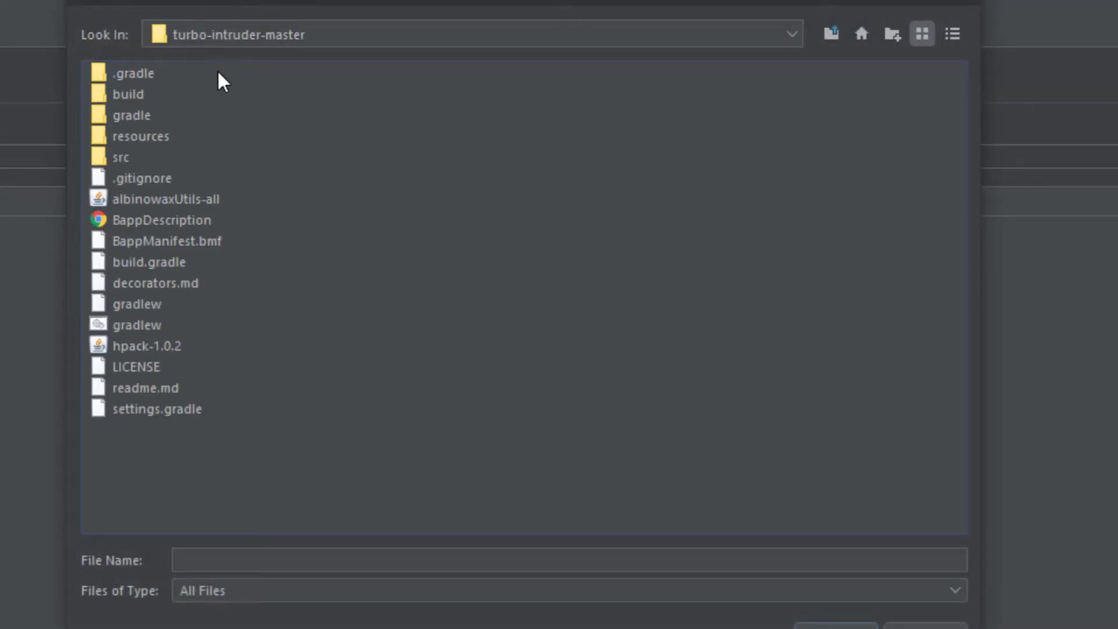
double_click(128, 94)
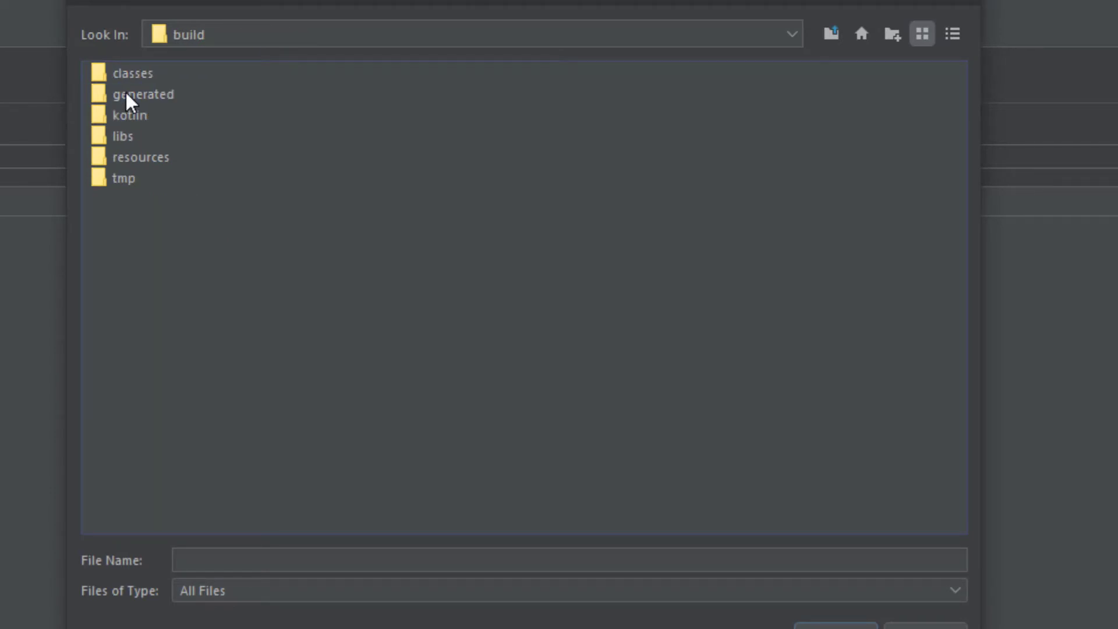
double_click(120, 139)
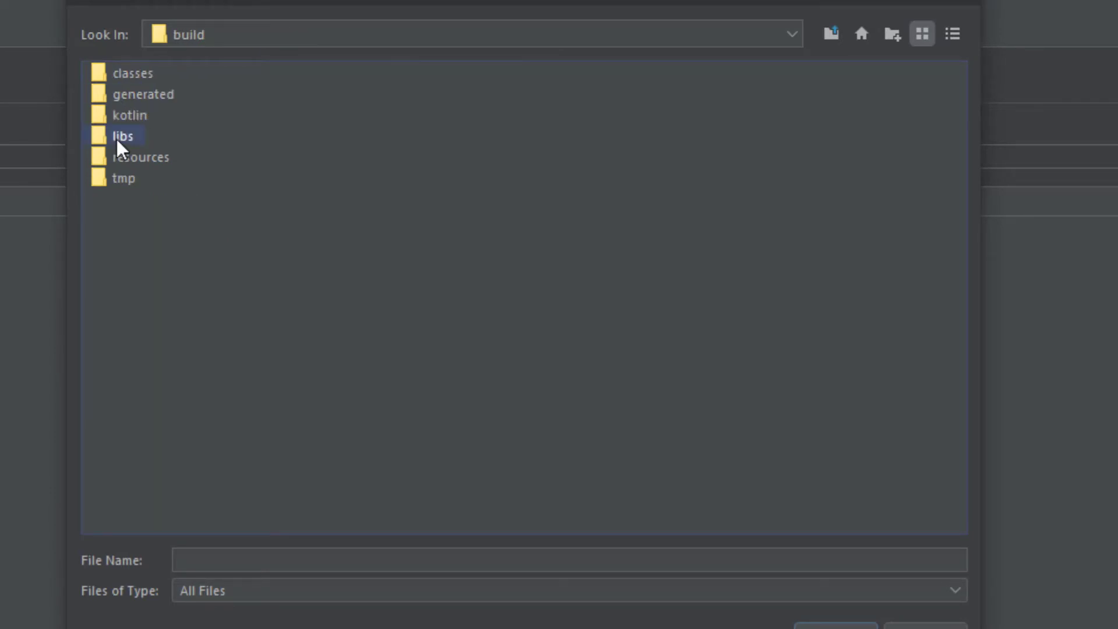
left_click(163, 96)
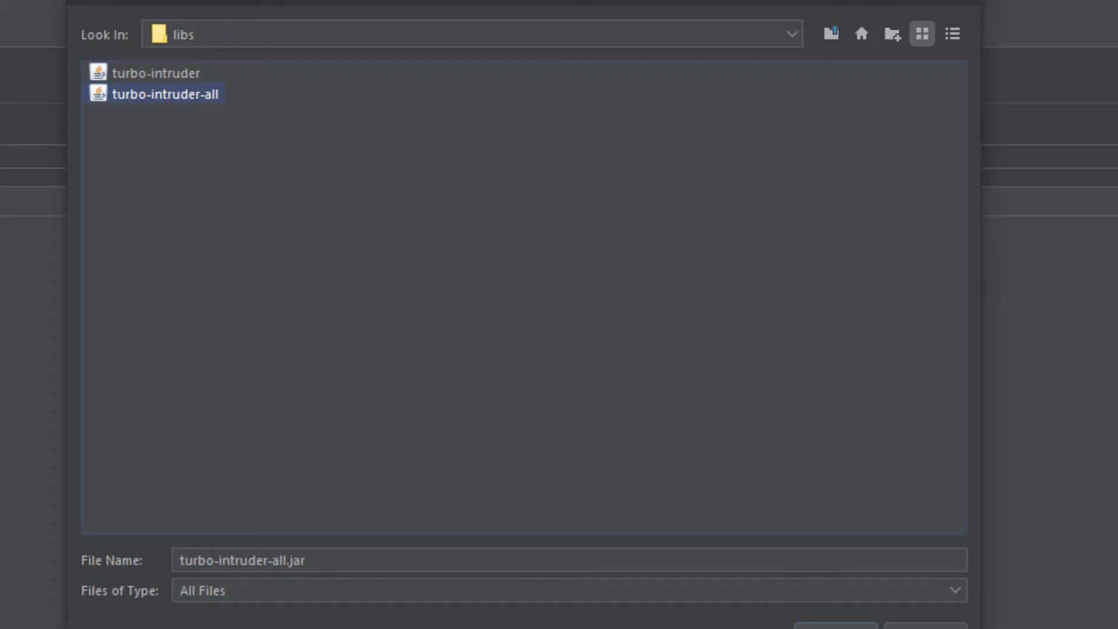
key("Return")
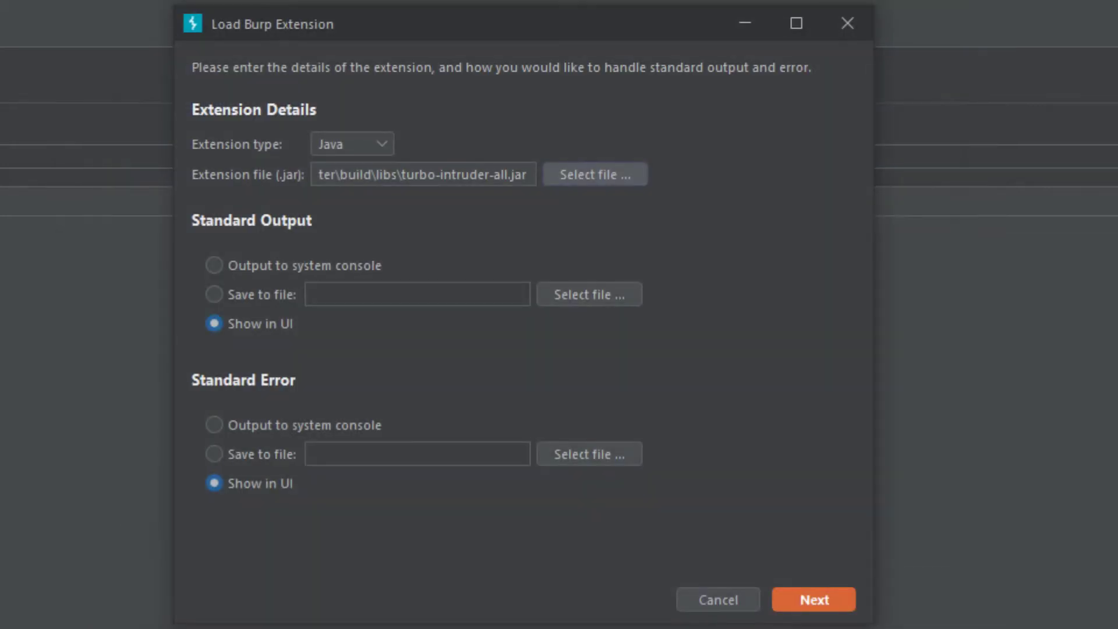
left_click(850, 603)
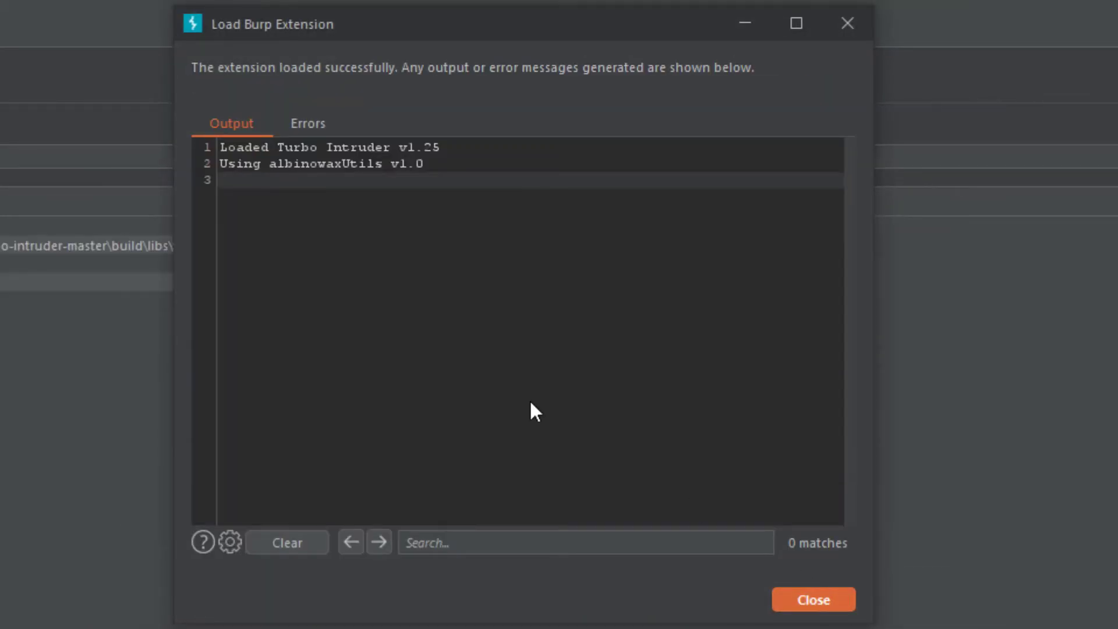
- Review the output and errors from loading the extension, and close the Load Burp Extension dialog
left_click(309, 147)
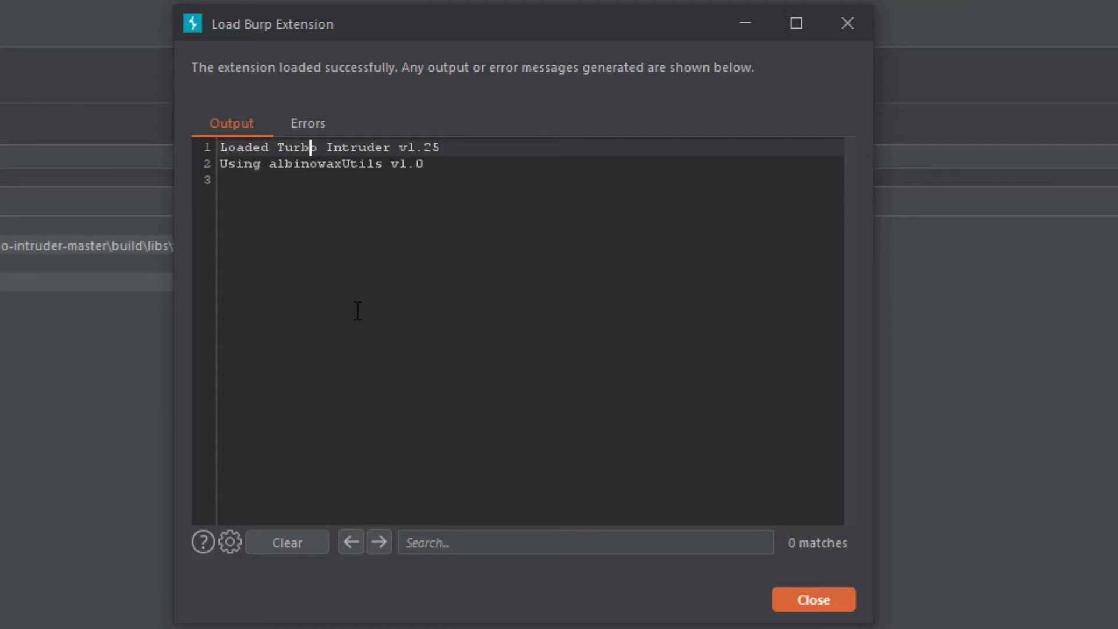
left_click(314, 164)
left_click(320, 124)
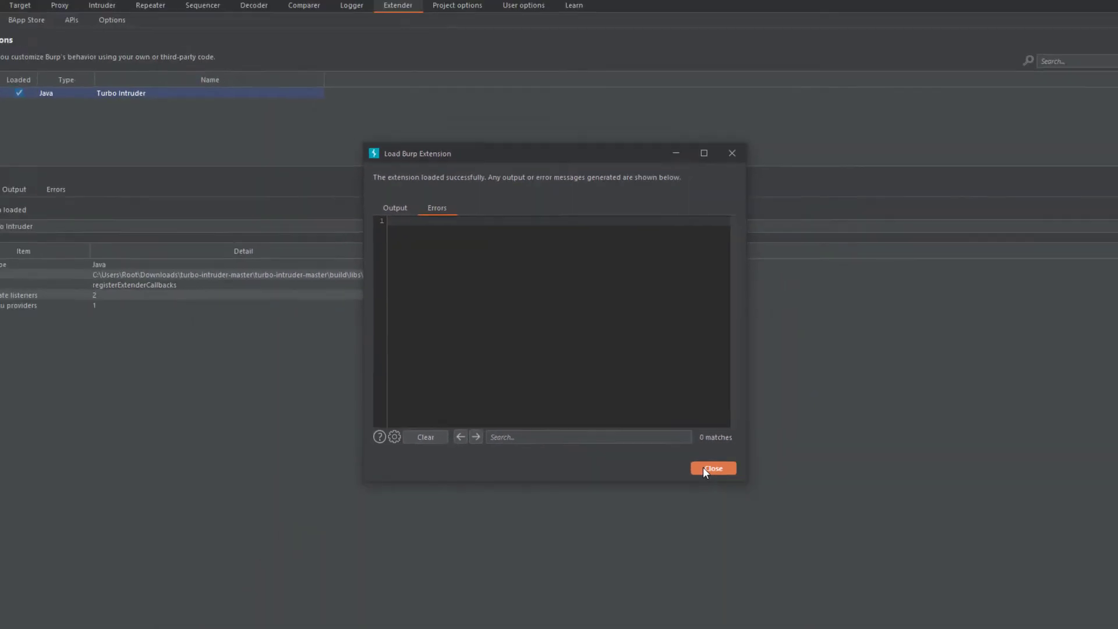
left_click(806, 599)
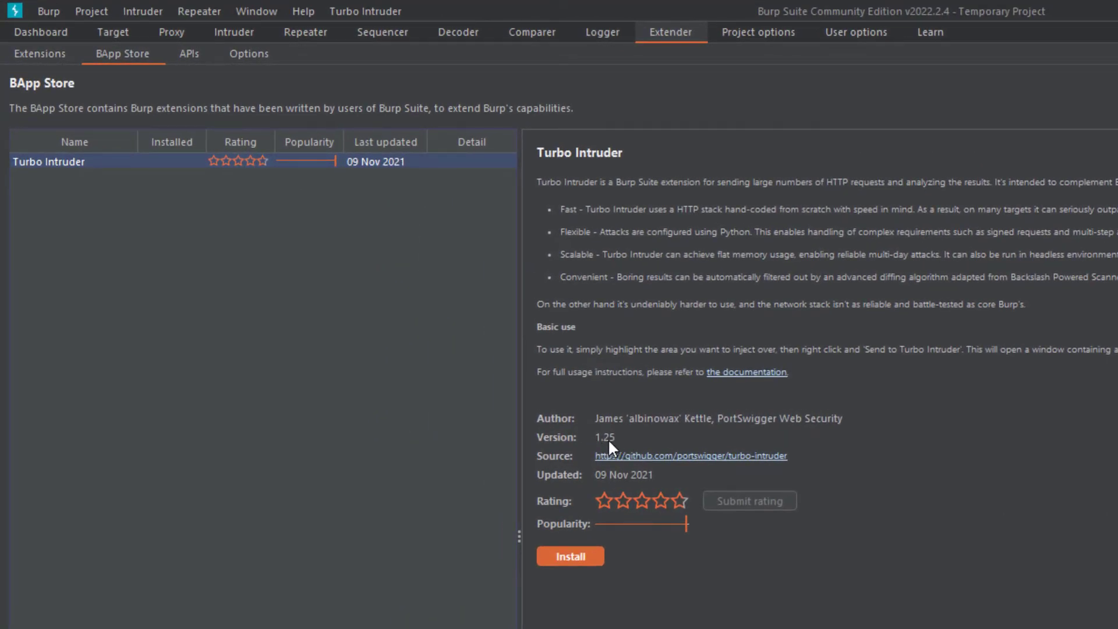
- From the Burp Extensions list, open Turbo Intruder's Attack Config settings, cancel them, and return to the Dashboard
left_click(70, 56)
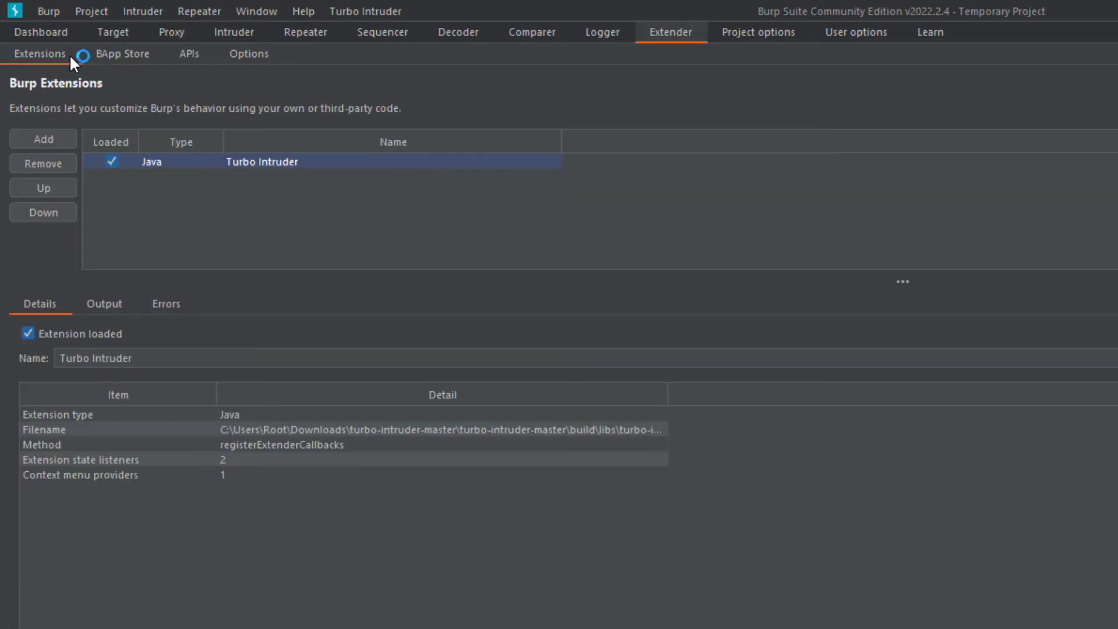
left_click(372, 11)
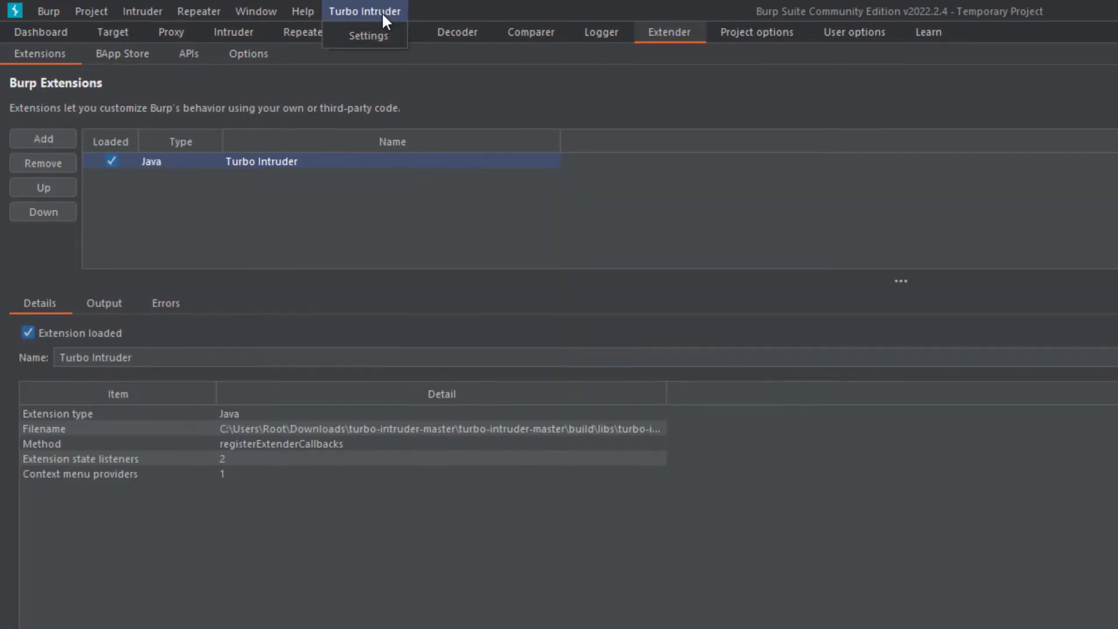
left_click(317, 34)
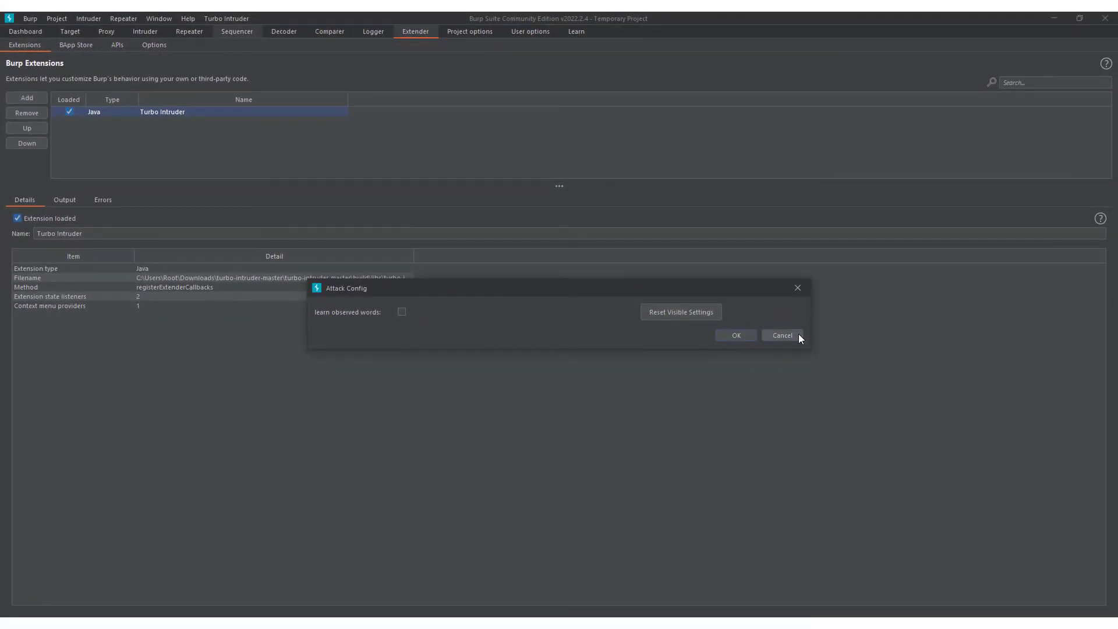
left_click(783, 336)
left_click(23, 35)
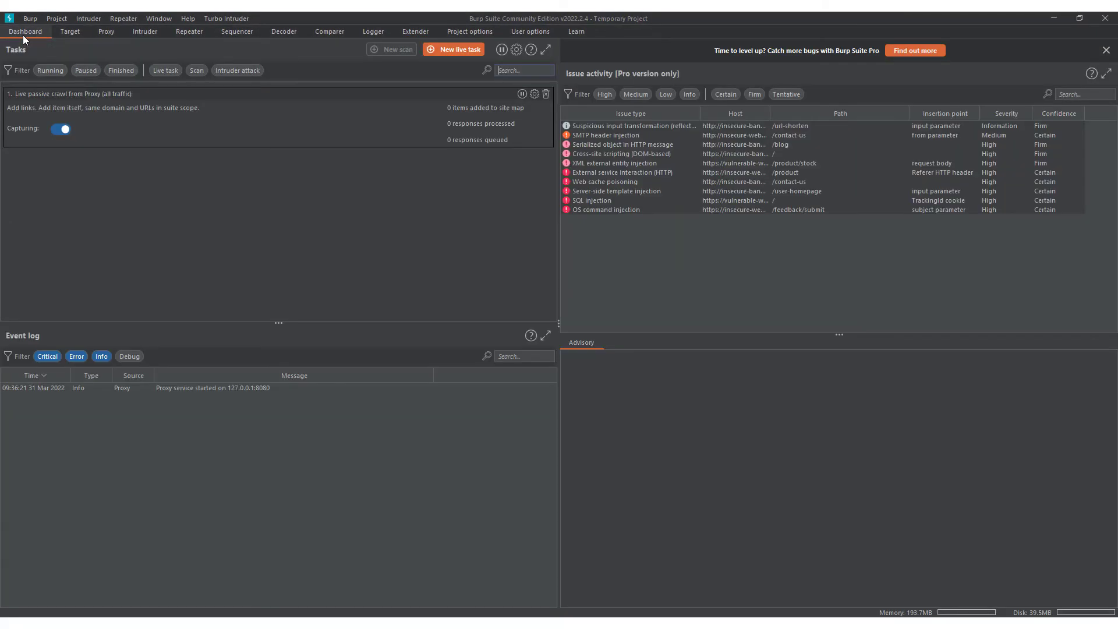